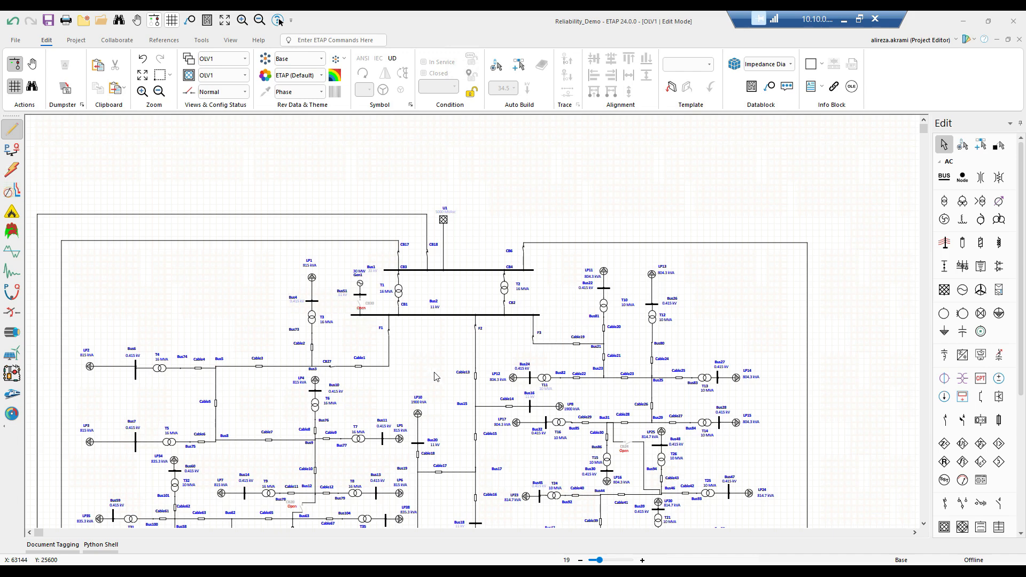
Step: Look over the single-line diagram and open the reliability parameters of power grid U1
scroll(418, 344, "down", 3)
scroll(417, 343, "down", 2)
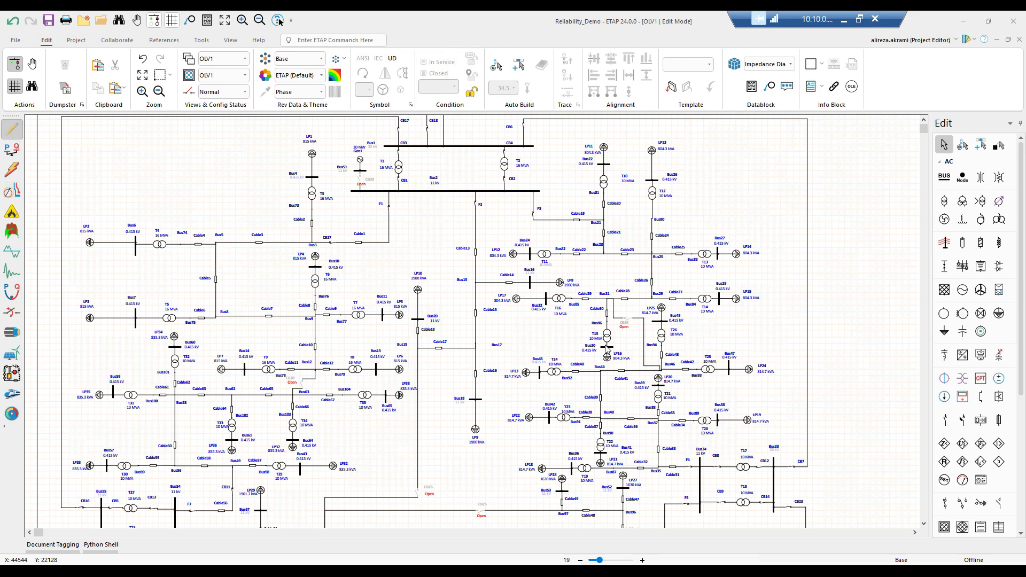
scroll(602, 350, "down", 3)
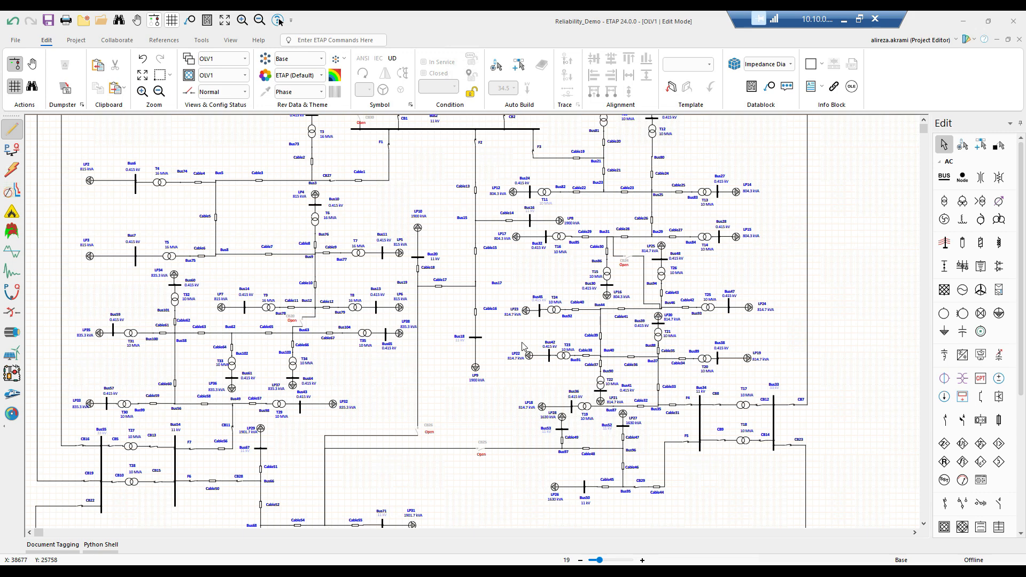
scroll(523, 346, "up", 5)
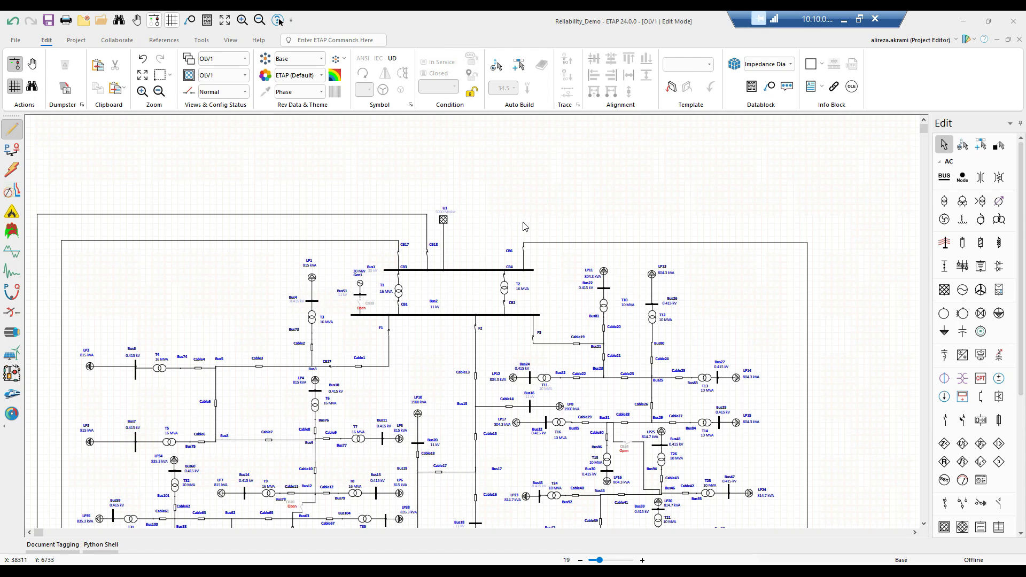
double_click(444, 220)
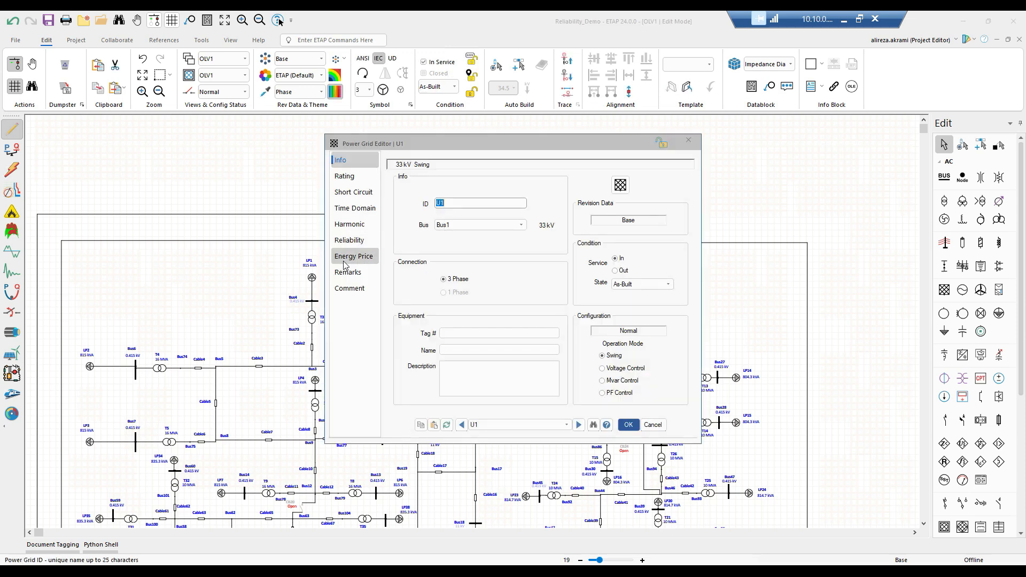
left_click(352, 242)
left_click_drag(499, 146, 641, 87)
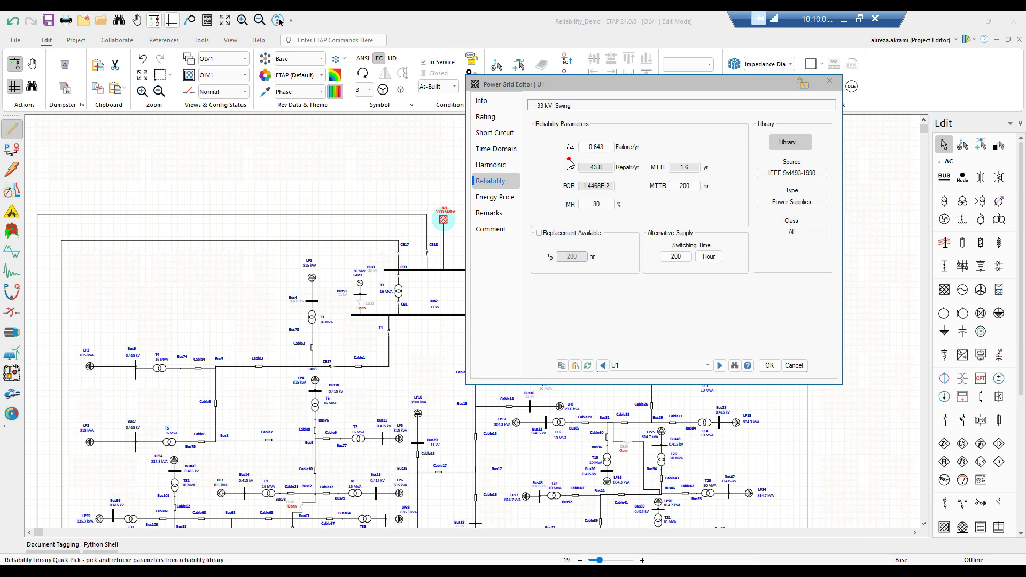
Step: Examine the library's reliability data for power grid U1 without picking an entry
left_click_drag(569, 159, 649, 156)
left_click(784, 144)
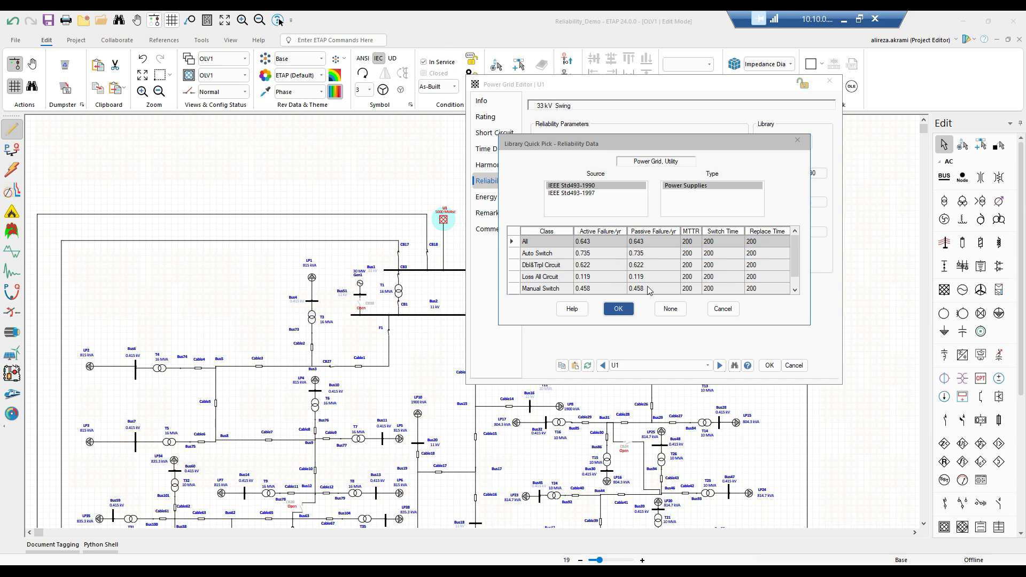
left_click(718, 313)
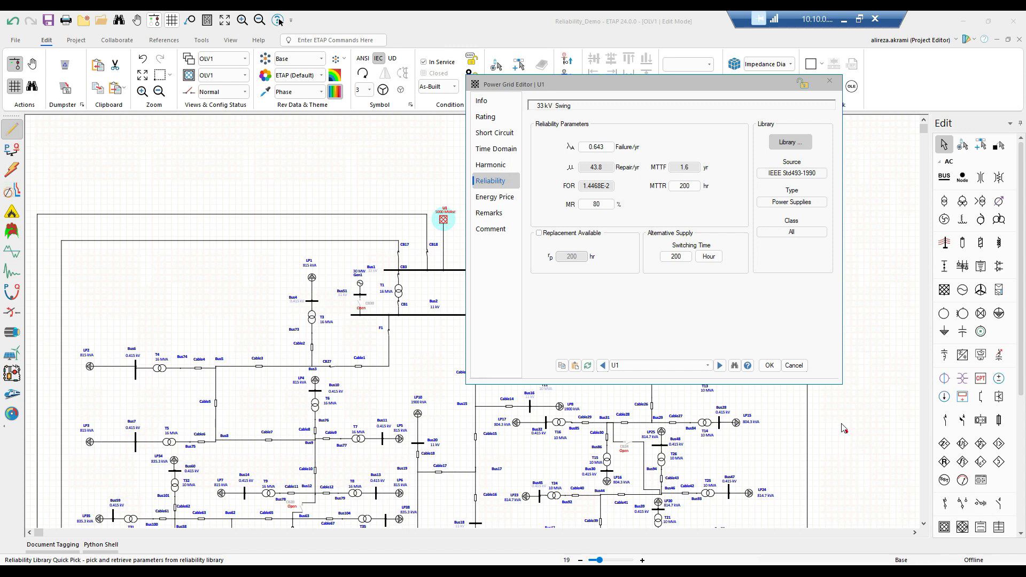
Step: Try enabling Replacement Available and showing the alternative-supply switching time in seconds for power grid U1, and close its editor
left_click_drag(648, 193, 720, 192)
left_click(539, 234)
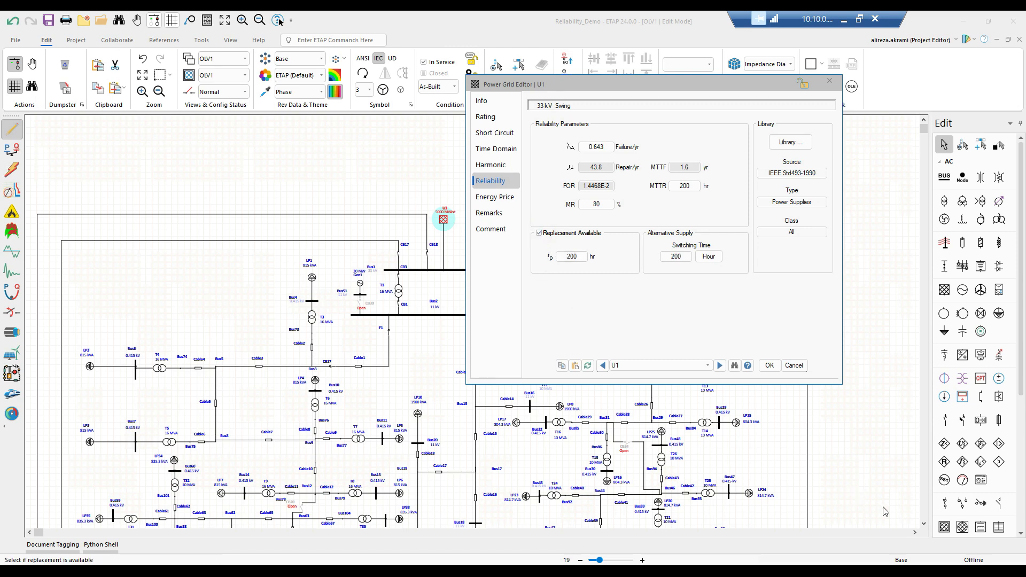
left_click_drag(546, 267, 610, 269)
key("ctrl+2")
left_click(666, 271)
left_click_drag(665, 271, 731, 270)
left_click(709, 257)
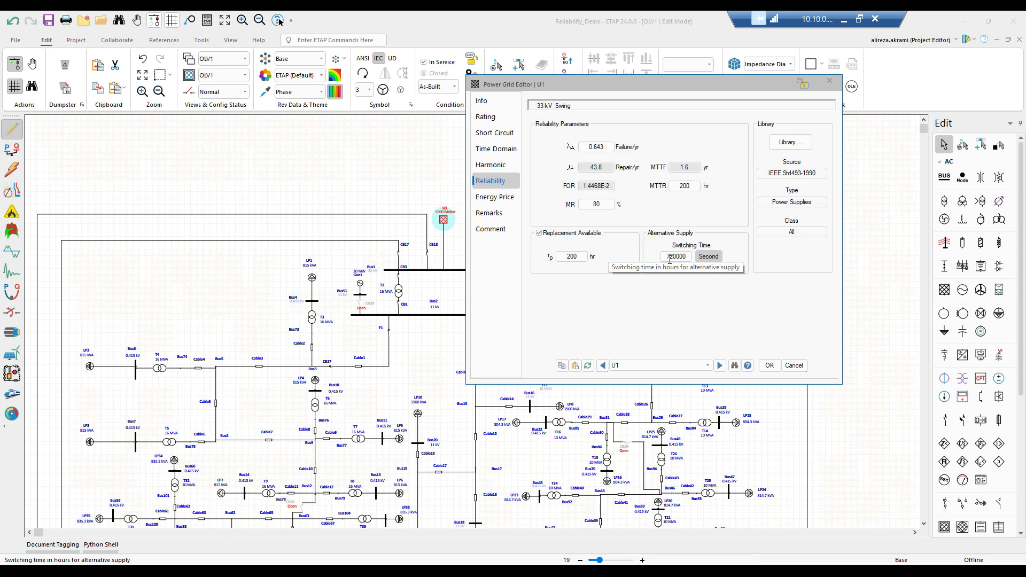
left_click(830, 81)
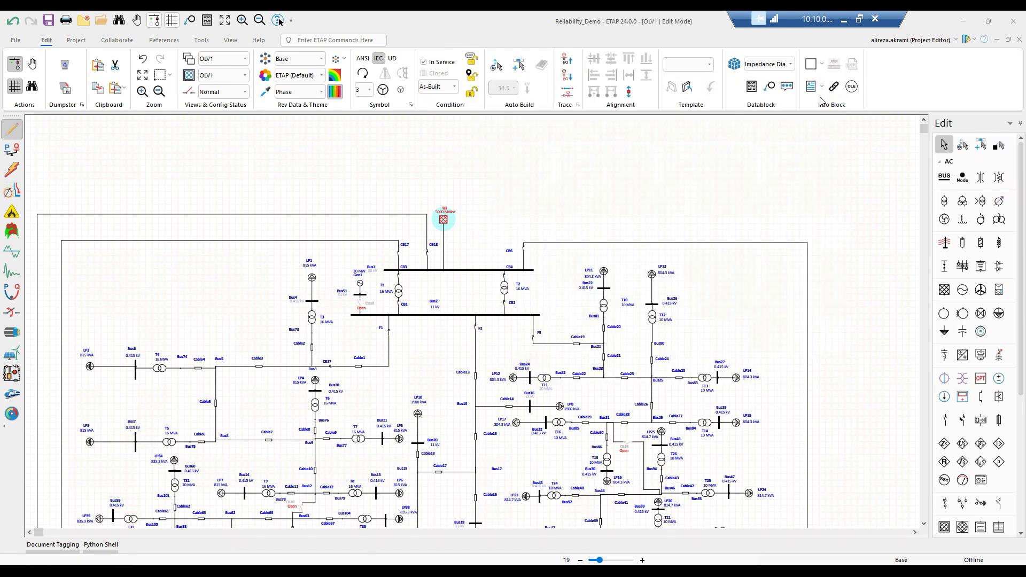
left_click(421, 289)
left_click(912, 552)
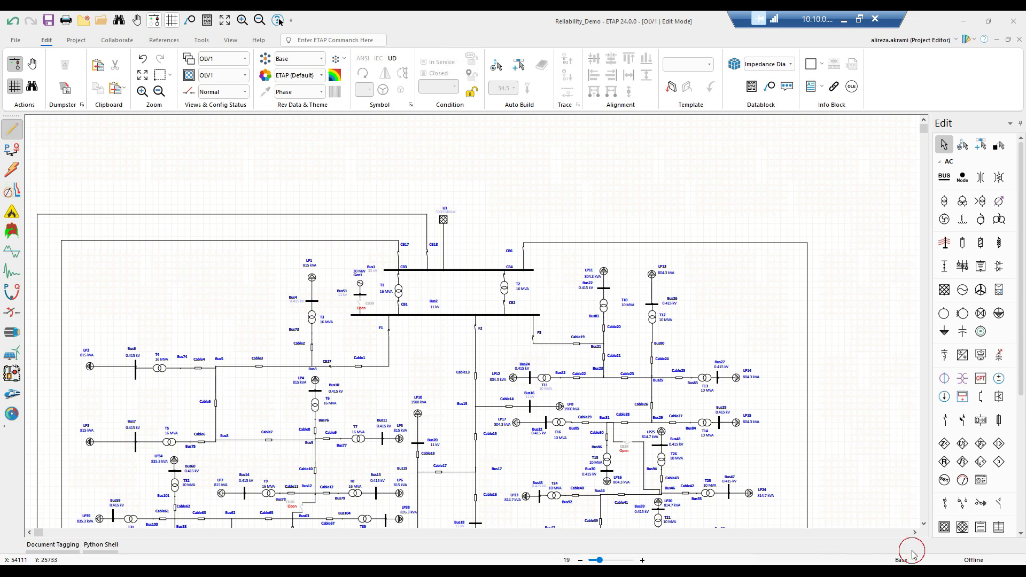
mouse_move(360, 381)
left_mouse_down()
mouse_move(369, 372)
mouse_move(361, 380)
left_mouse_up()
left_click(375, 420)
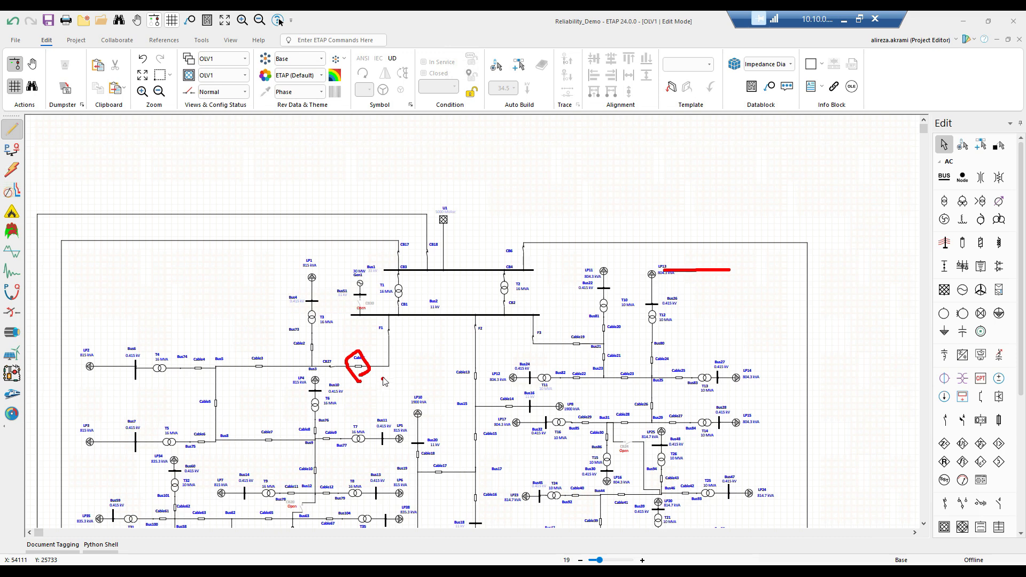
mouse_move(392, 346)
left_mouse_down()
mouse_move(384, 328)
mouse_move(394, 340)
left_mouse_up()
mouse_move(323, 381)
left_mouse_down()
mouse_move(321, 357)
mouse_move(335, 382)
left_mouse_up()
left_click(430, 471)
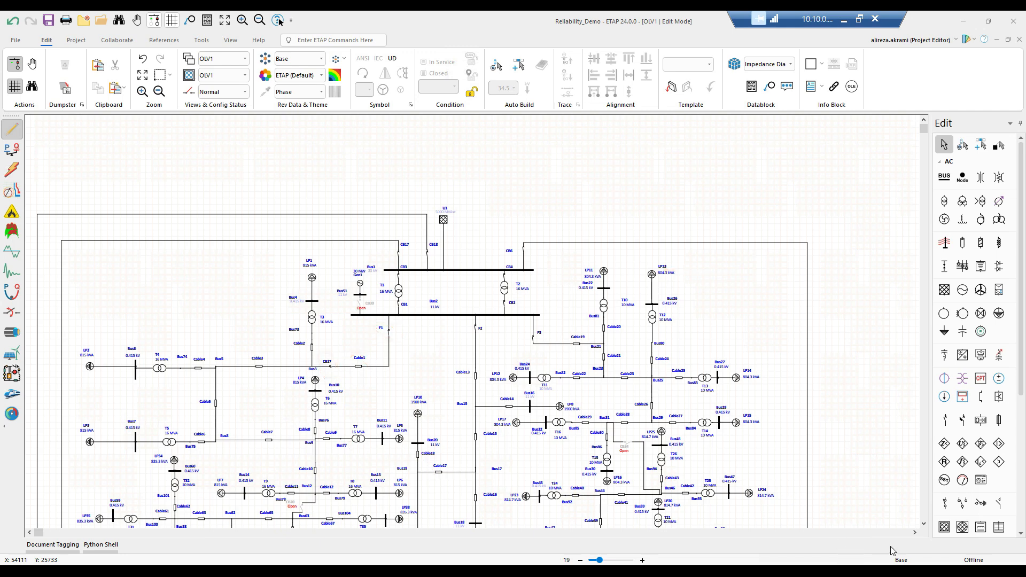
left_click(599, 428)
scroll(377, 381, "down", 5)
scroll(371, 373, "up", 2)
left_click(301, 153)
mouse_move(318, 163)
left_mouse_down()
mouse_move(291, 143)
mouse_move(330, 156)
left_mouse_up()
mouse_move(100, 256)
left_mouse_down()
mouse_move(97, 224)
mouse_move(85, 262)
left_mouse_up()
left_click_drag(79, 328, 88, 320)
mouse_move(320, 266)
left_mouse_down()
mouse_move(300, 255)
mouse_move(338, 246)
left_mouse_up()
mouse_move(404, 300)
left_mouse_down()
mouse_move(391, 321)
mouse_move(408, 319)
left_mouse_up()
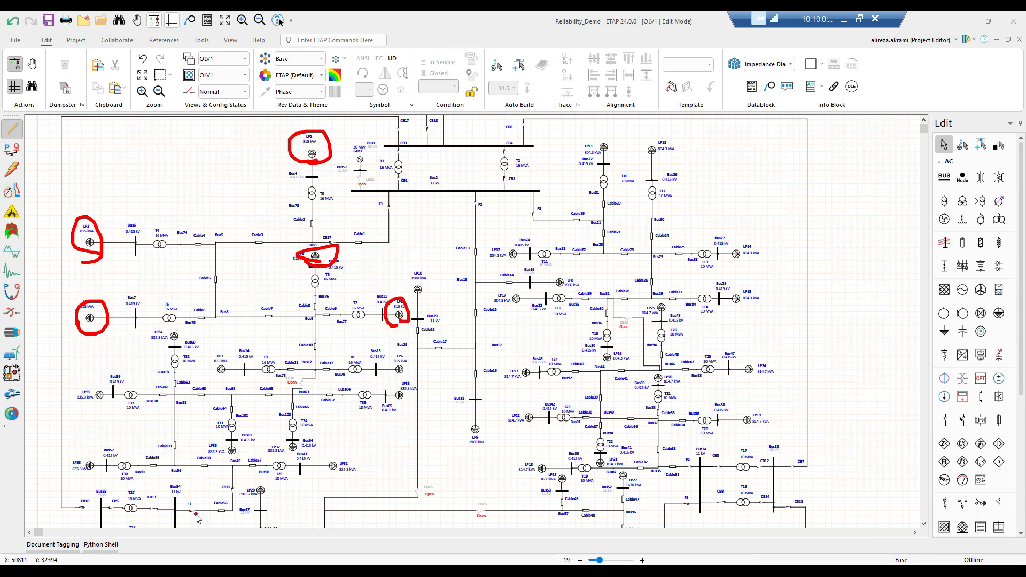
mouse_move(180, 513)
left_mouse_down()
mouse_move(210, 512)
mouse_move(231, 487)
mouse_move(232, 465)
mouse_move(181, 468)
mouse_move(173, 391)
mouse_move(290, 395)
mouse_move(322, 369)
mouse_move(323, 350)
mouse_move(396, 310)
mouse_move(179, 332)
mouse_move(228, 321)
left_mouse_up()
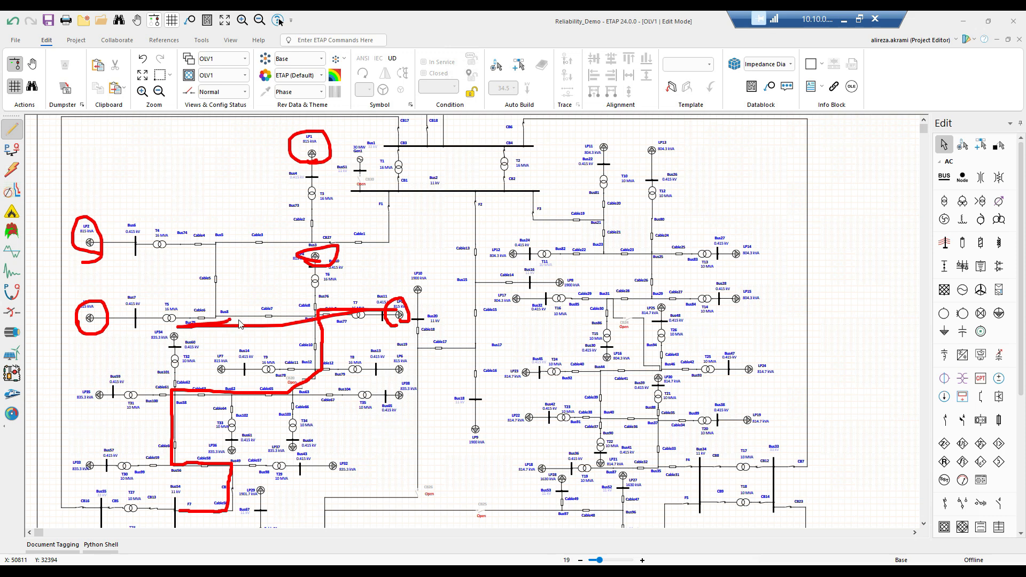
left_click_drag(320, 316, 318, 260)
left_click(410, 444)
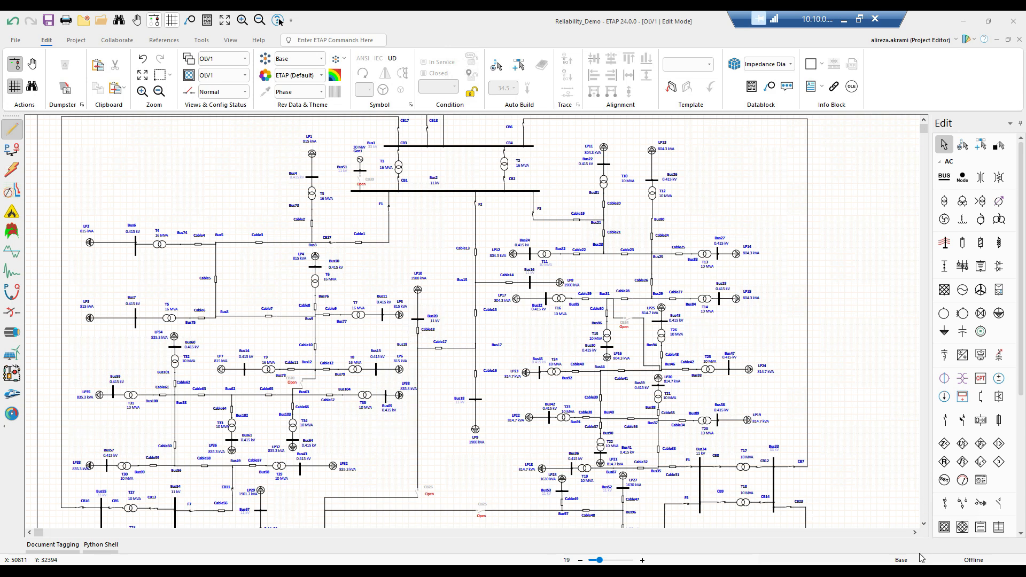
Step: Open Cable1's reliability parameters and check its alternative-supply switching time
double_click(360, 245)
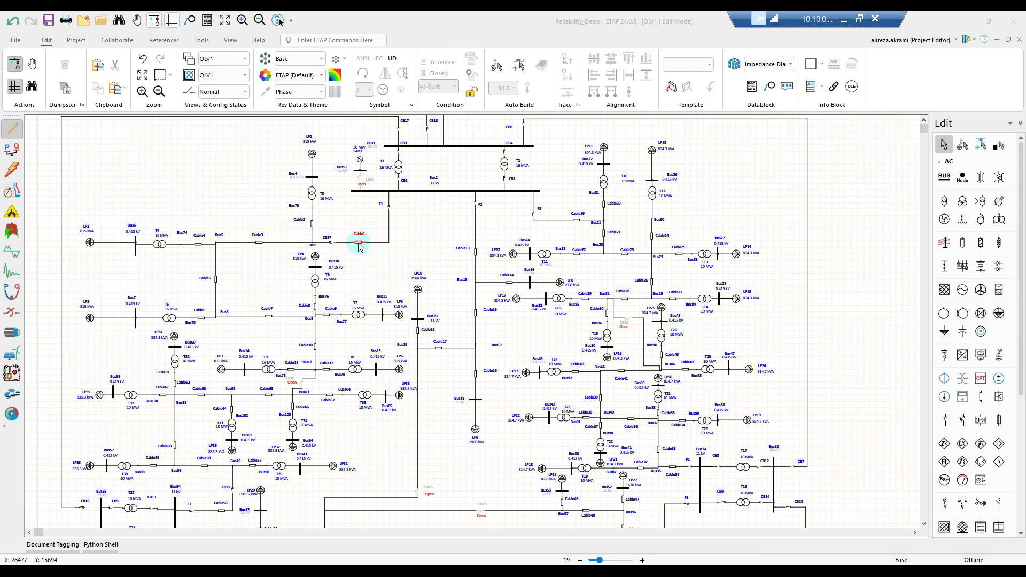
left_click(357, 267)
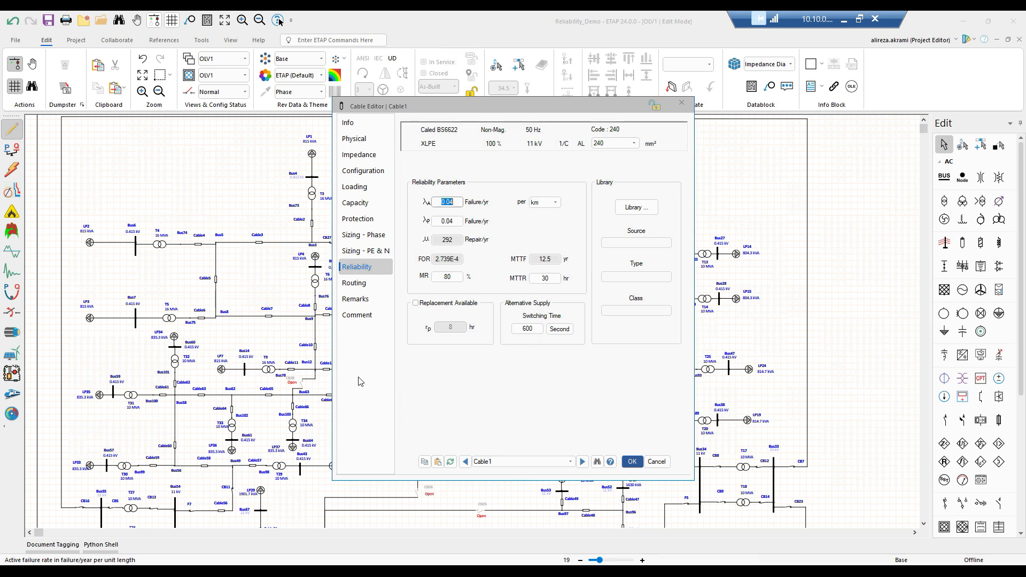
left_click(532, 328)
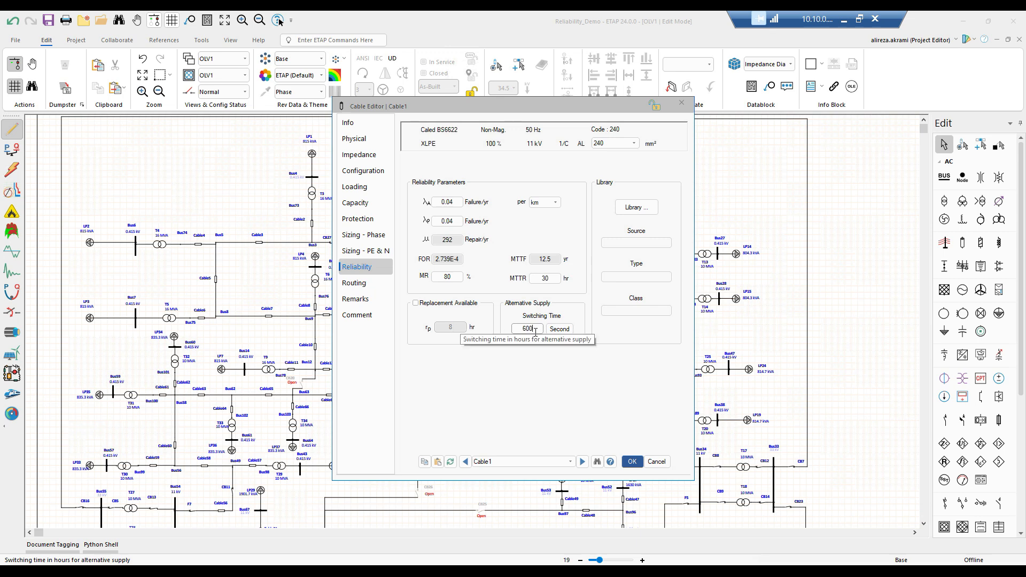
left_click(633, 463)
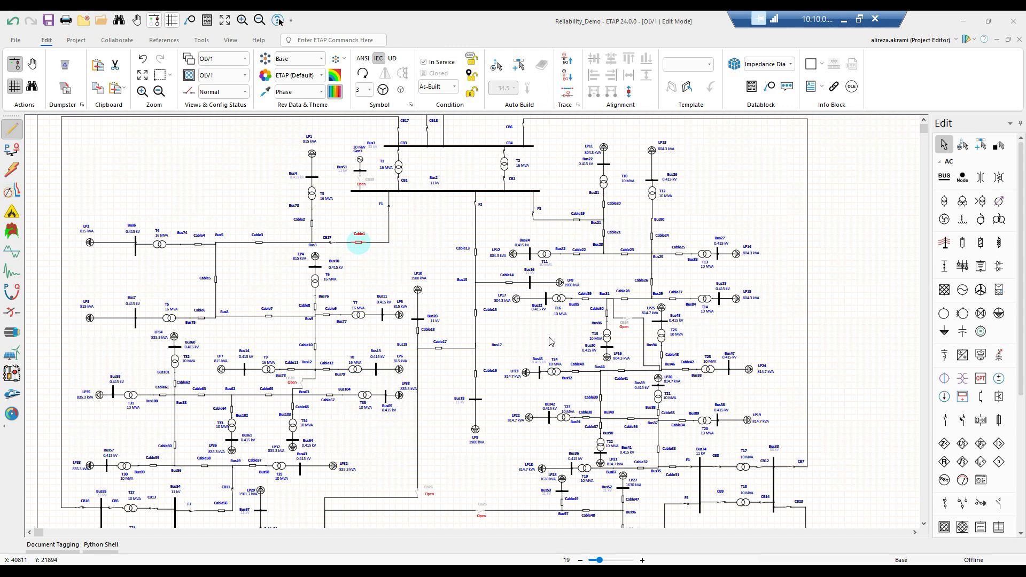
Step: Switch to Reliability Assessment mode and run the assessment with the RA_WO_LF study case
scroll(450, 310, "up", 3)
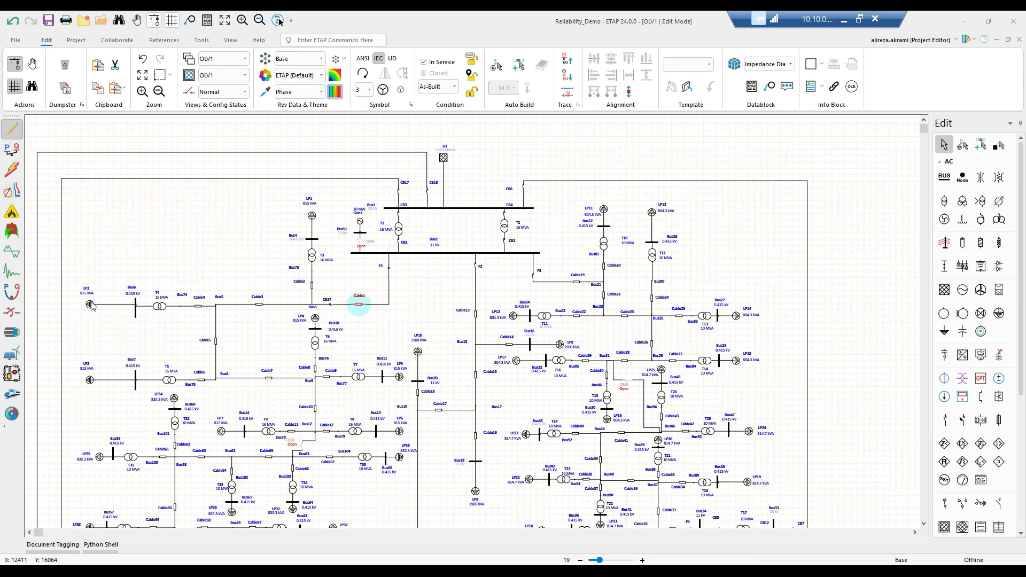
left_click(14, 258)
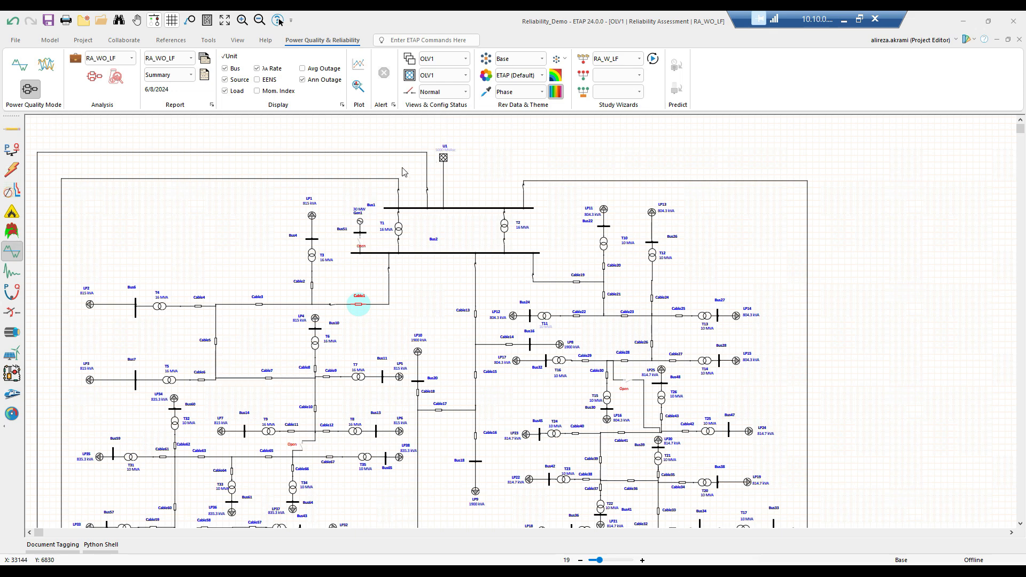
left_click(92, 81)
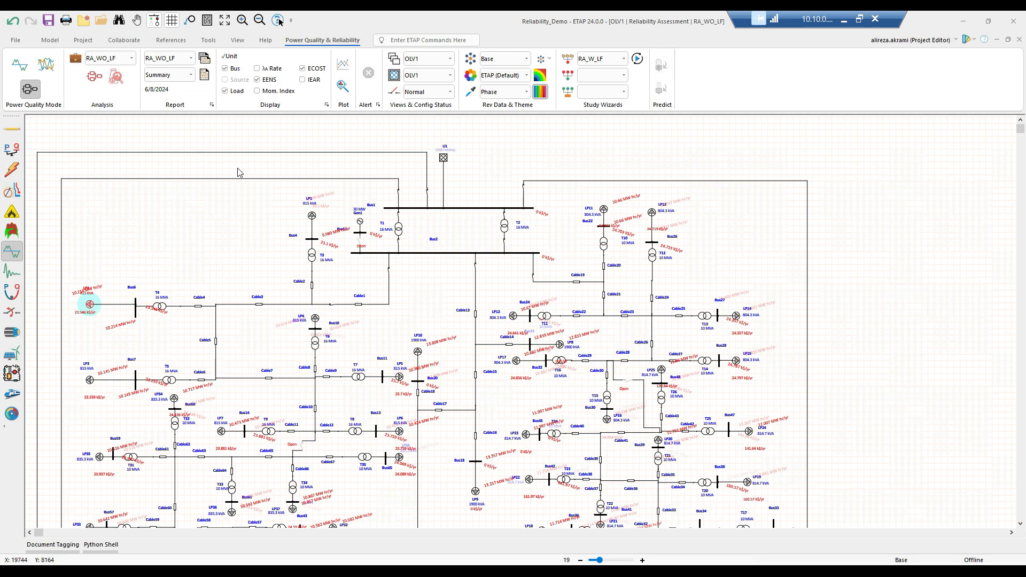
Step: Compare the failure rate, average outage, annual outage and EENS results by displaying them in turn on the diagram
left_click(257, 68)
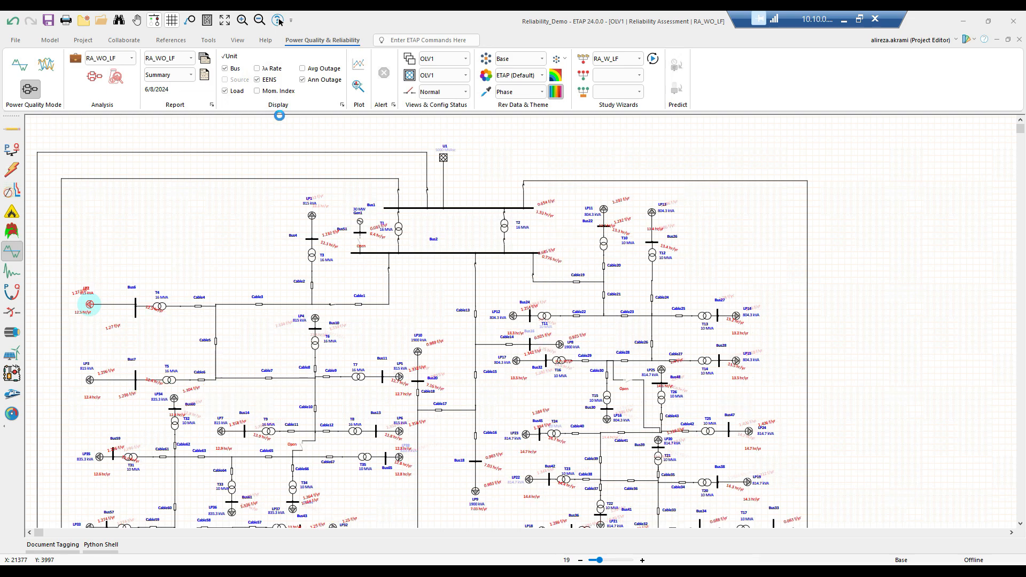
left_click(312, 71)
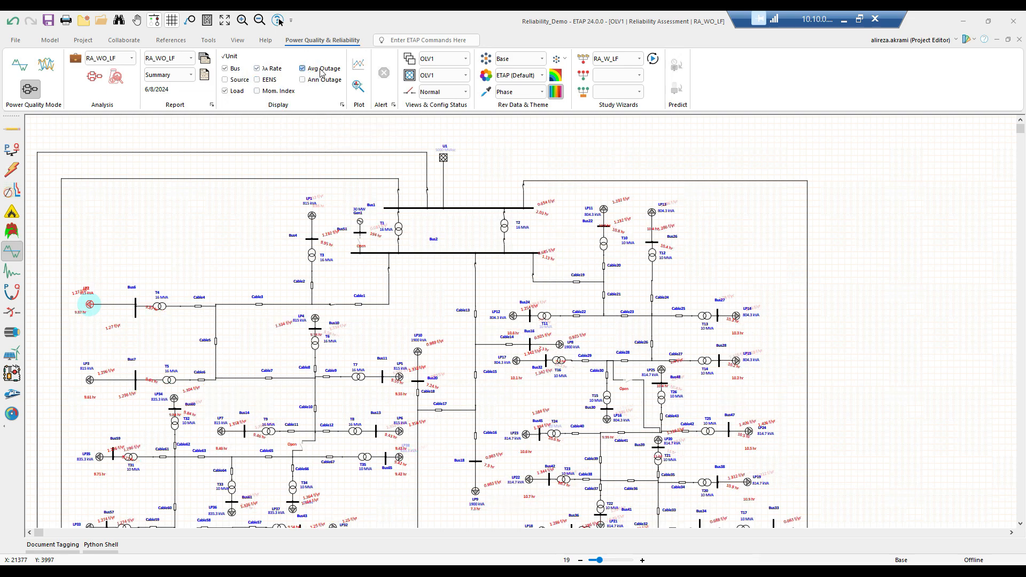
left_click(304, 80)
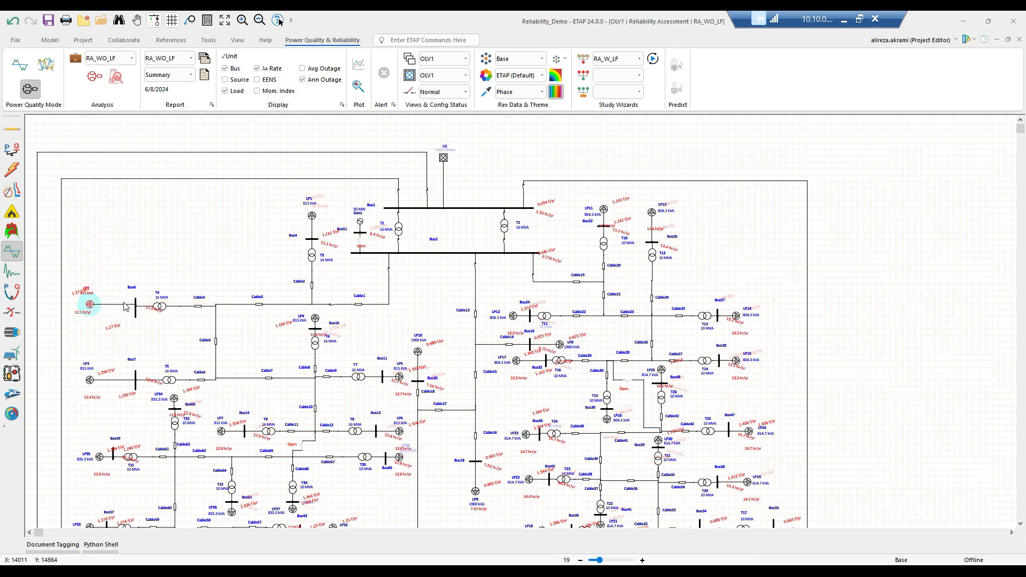
left_click(443, 161)
left_click(257, 79)
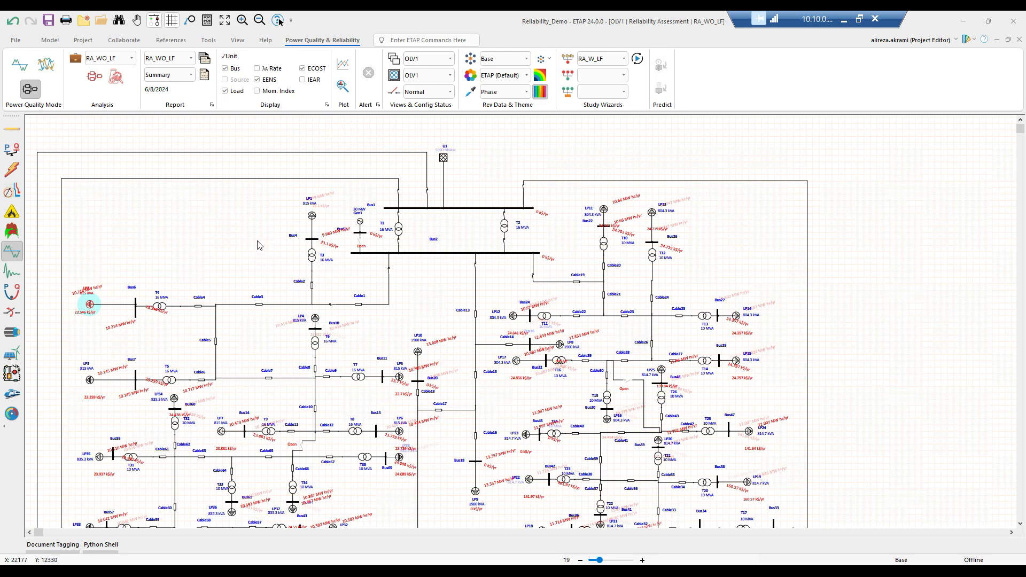
Step: Check the reliability parameters and interruption-cost load sector of lumped load LP2
double_click(89, 305)
left_click(362, 212)
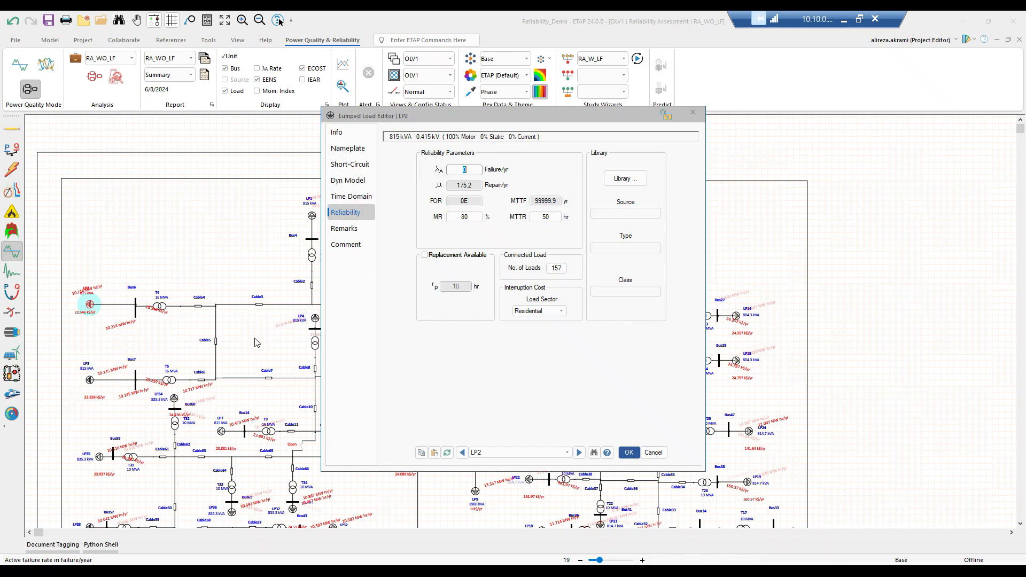
left_click(634, 455)
Step: Examine the Interruption / Outage Cost data in the Sector Type Library
left_click(172, 40)
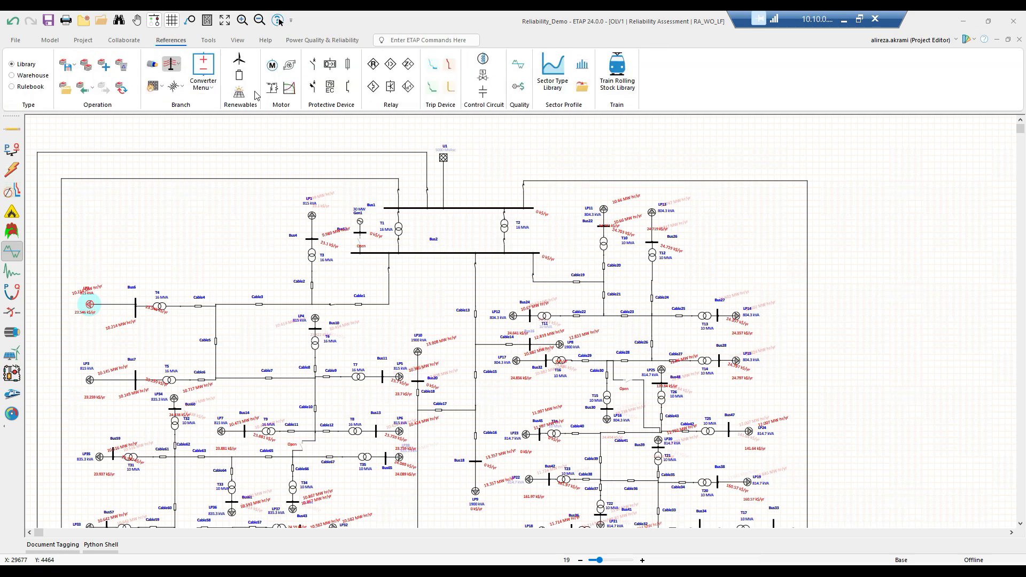
left_click(554, 71)
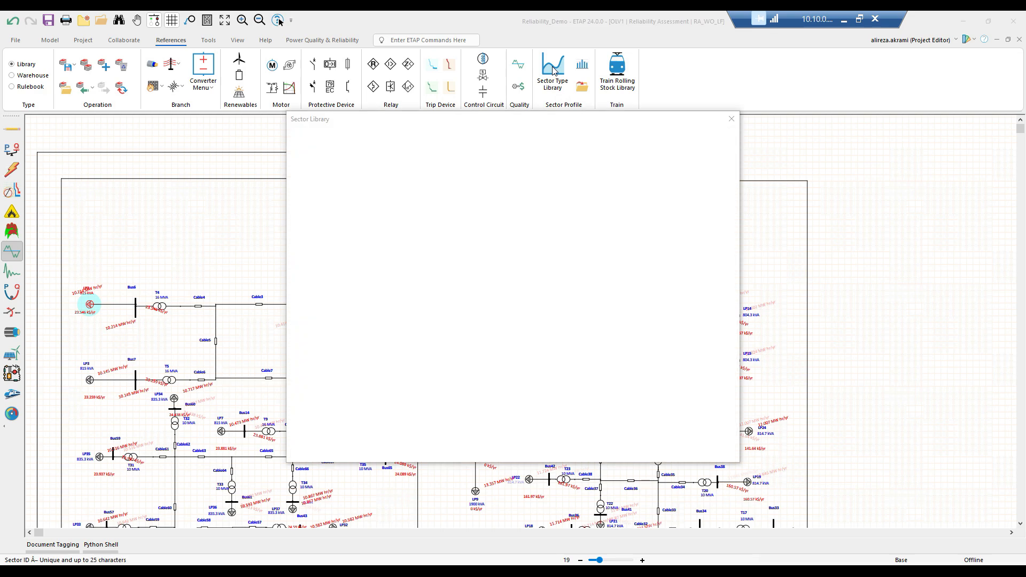
left_click(447, 264)
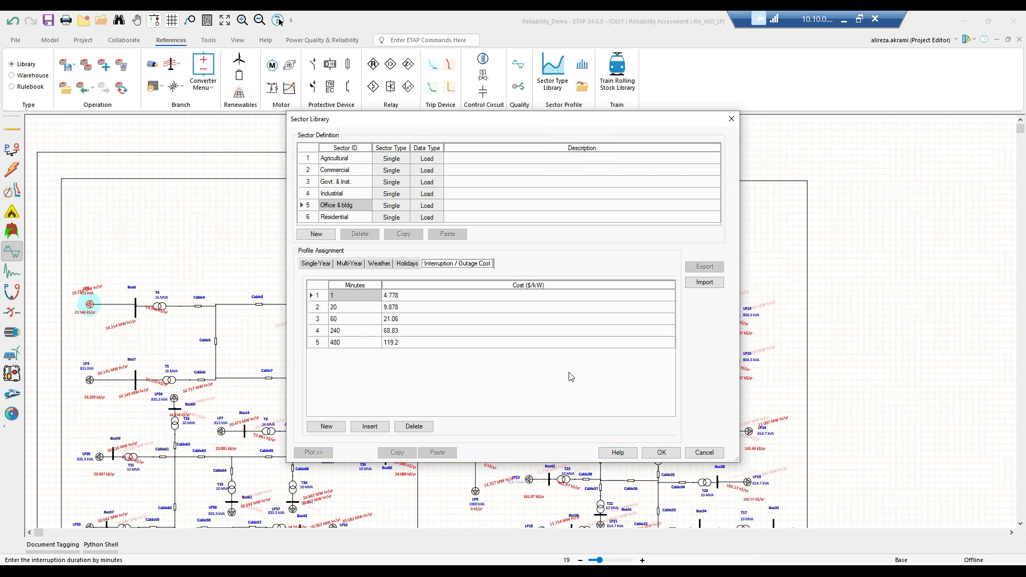
left_click(661, 454)
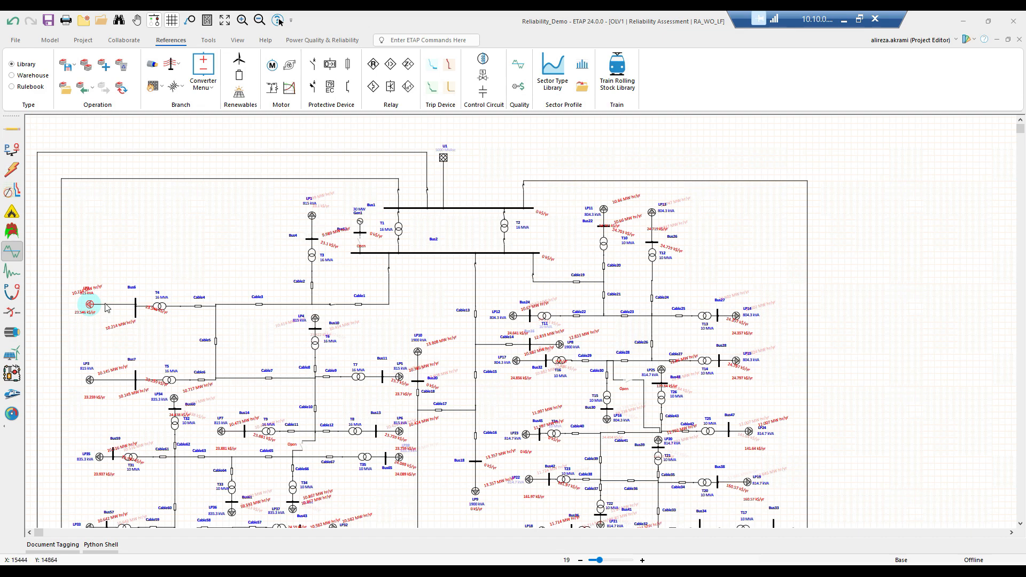
Step: Open the Summary report of the RA_WO_LF reliability assessment in full view and read its system indices
left_click(321, 42)
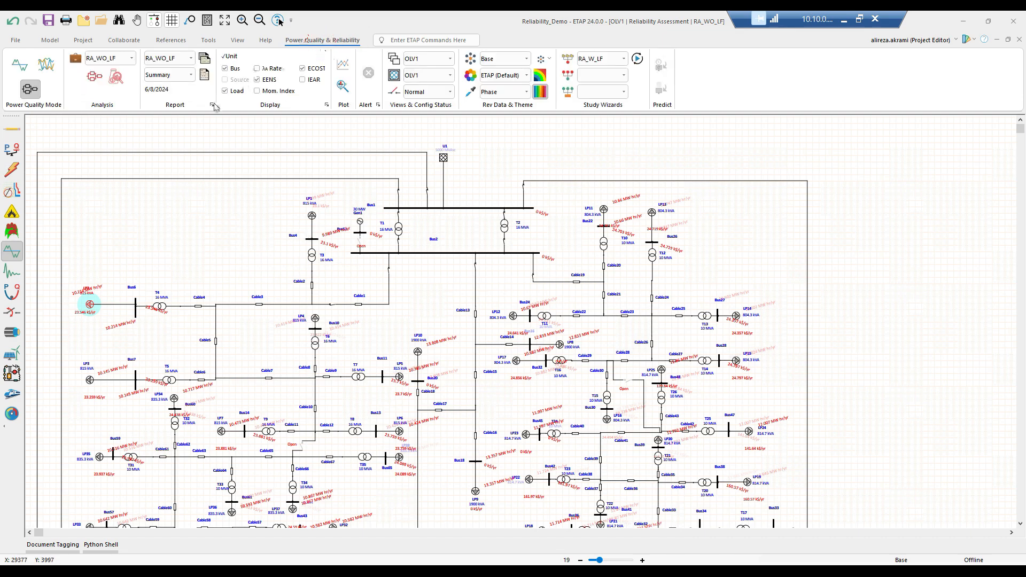
left_click(204, 78)
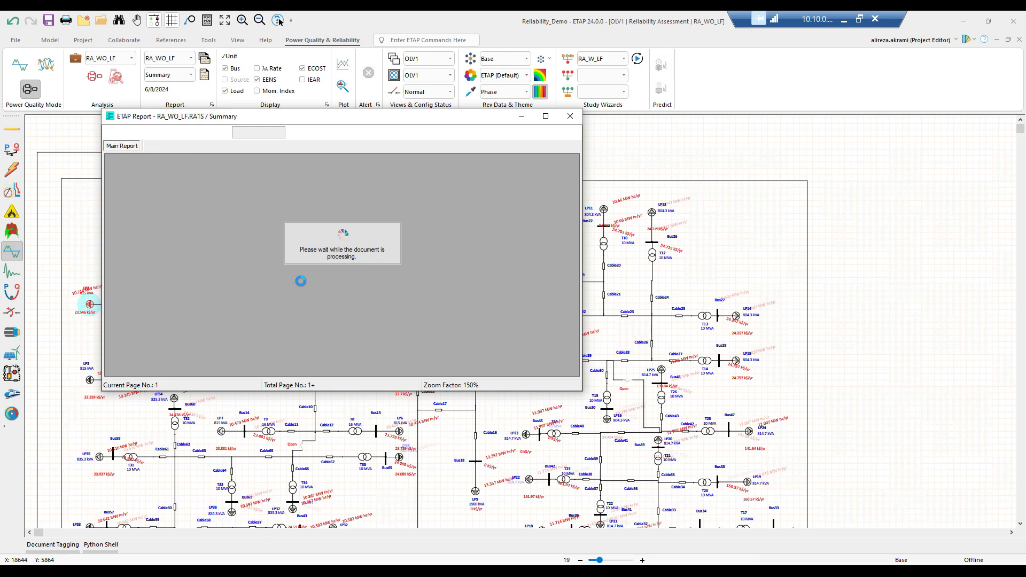
left_click(546, 116)
scroll(443, 257, "down", 3)
scroll(439, 241, "up", 1)
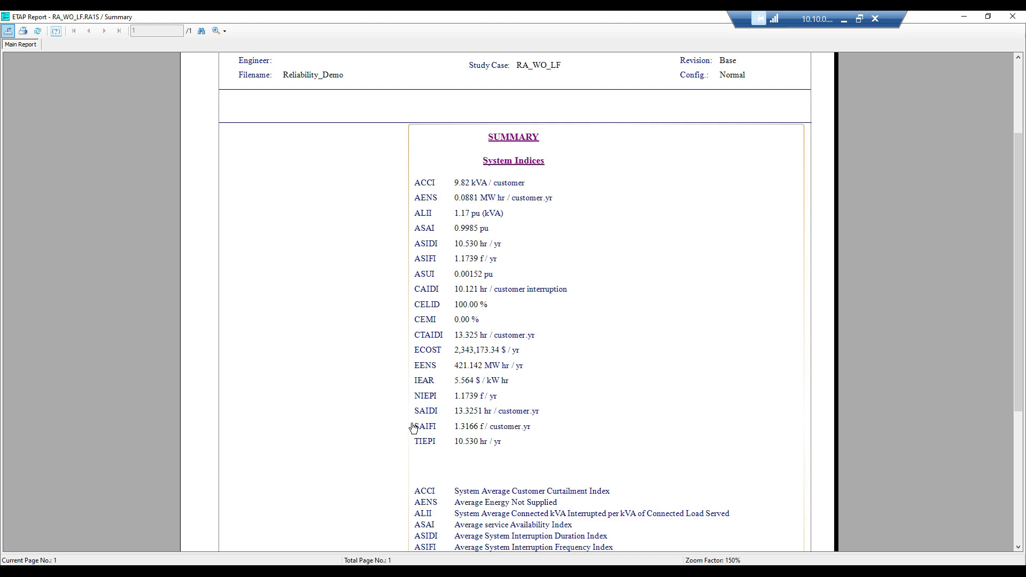
Step: Close the summary report and run the unbalanced load flow with study case ULF
left_click(1012, 20)
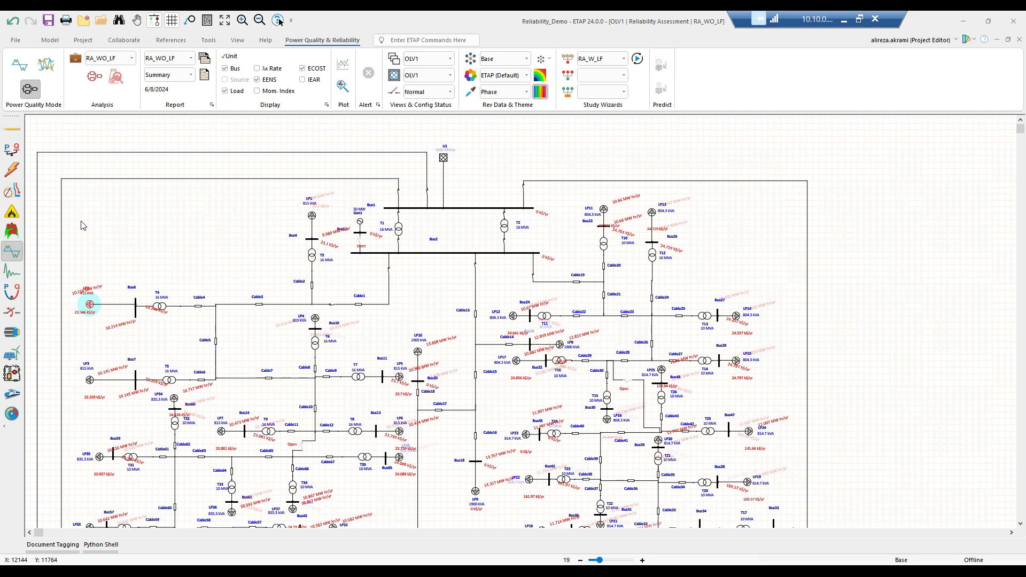
left_click(9, 150)
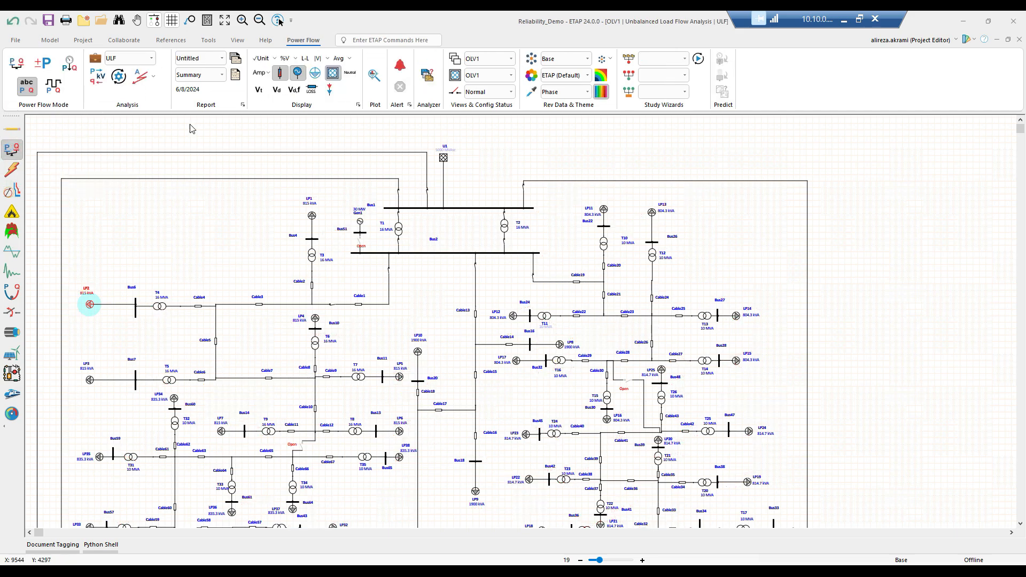
left_click(99, 84)
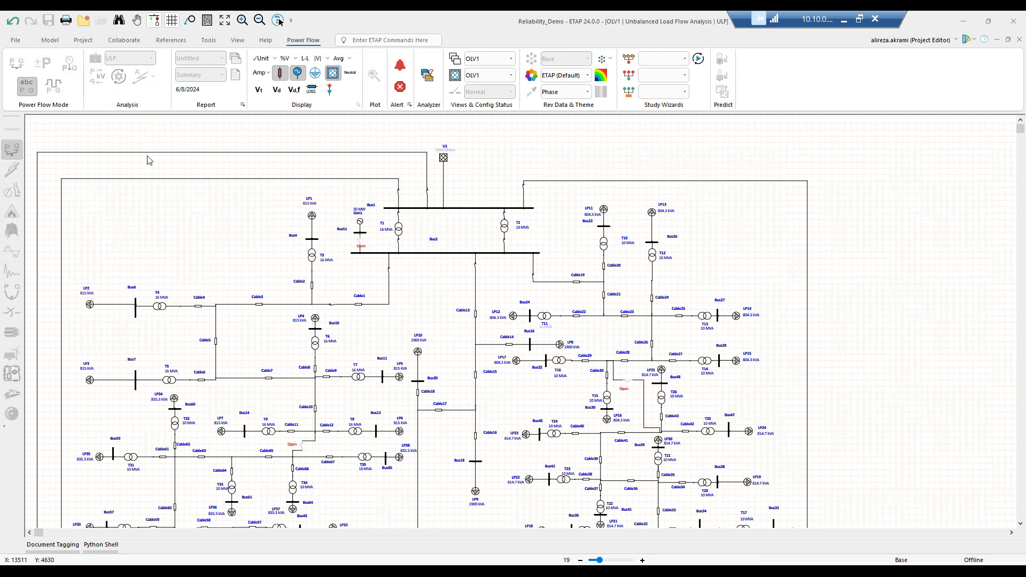
Step: Display the branch flows in kW and kvar and examine them around Bus1, Bus2 and the outgoing feeders
left_click(262, 72)
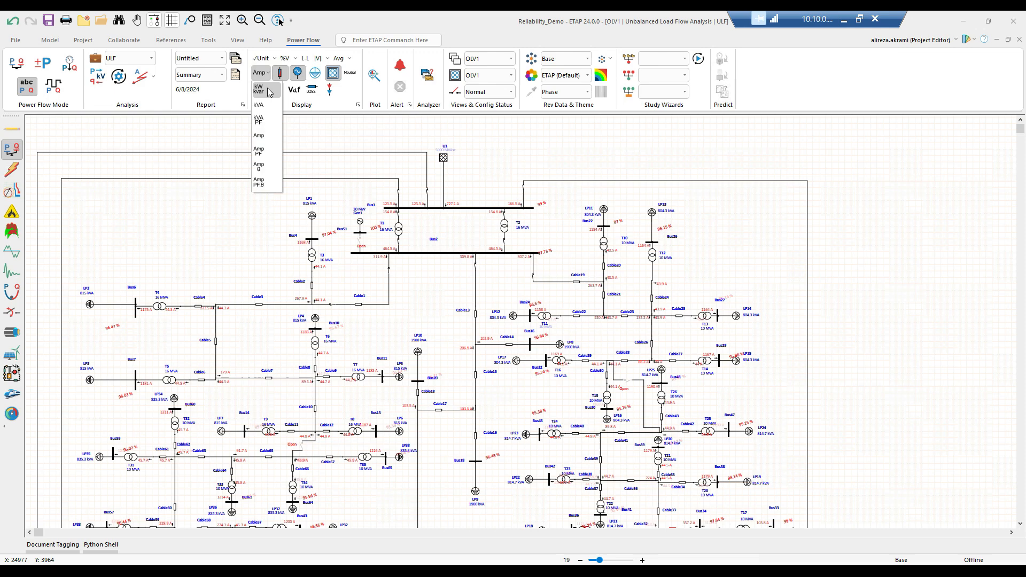
left_click(266, 143)
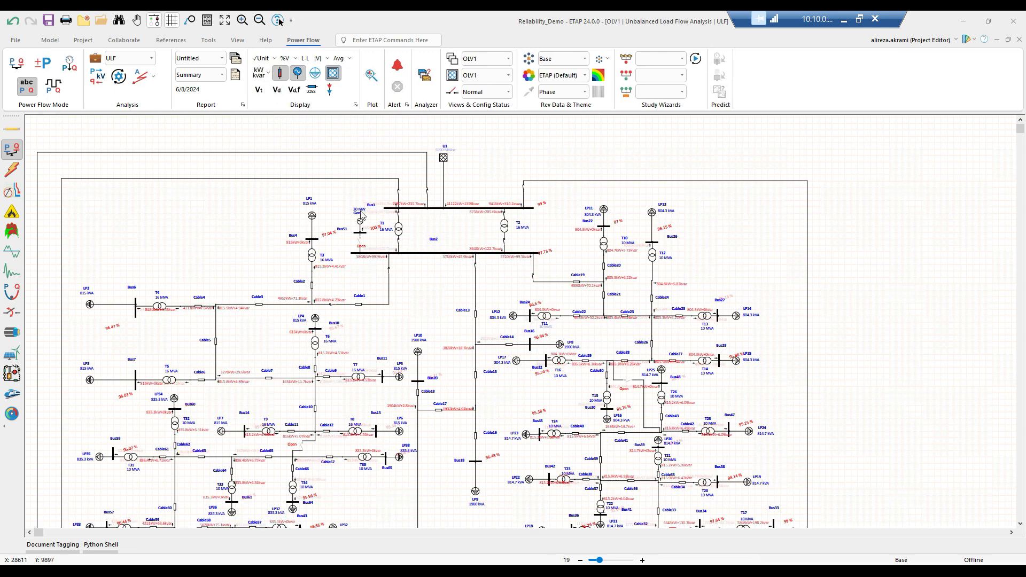
scroll(400, 205, "up", 2)
scroll(517, 263, "up", 3)
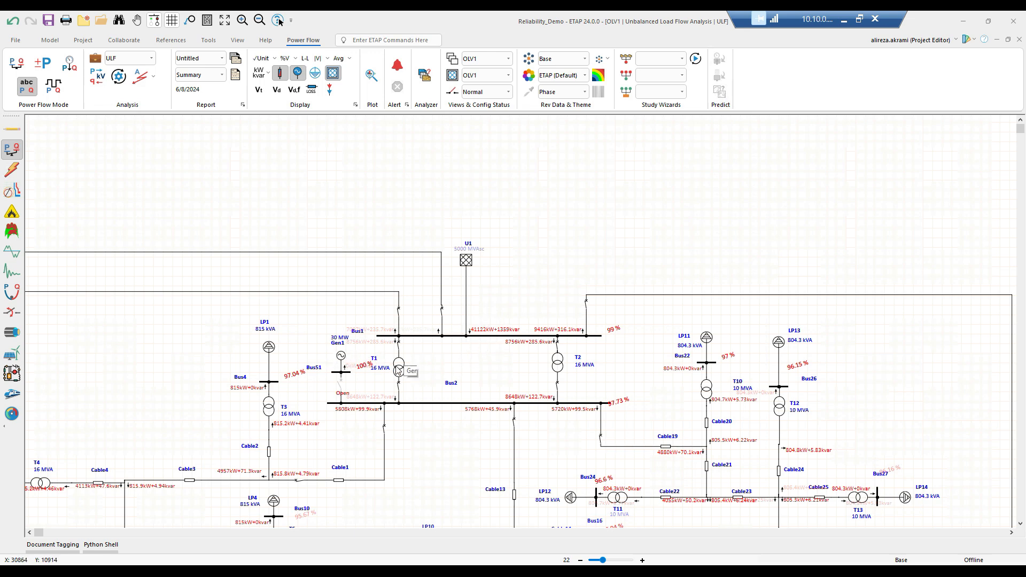
scroll(377, 359, "down", 3)
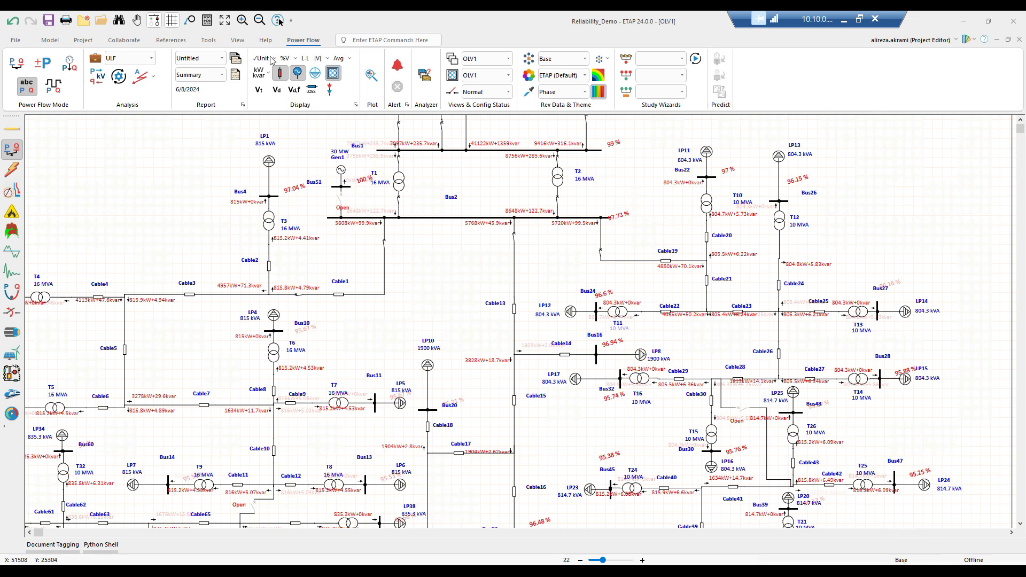
Step: Display the branch flows in amperes and examine the currents, bus voltages and normally open tie points across the feeders
left_click(262, 73)
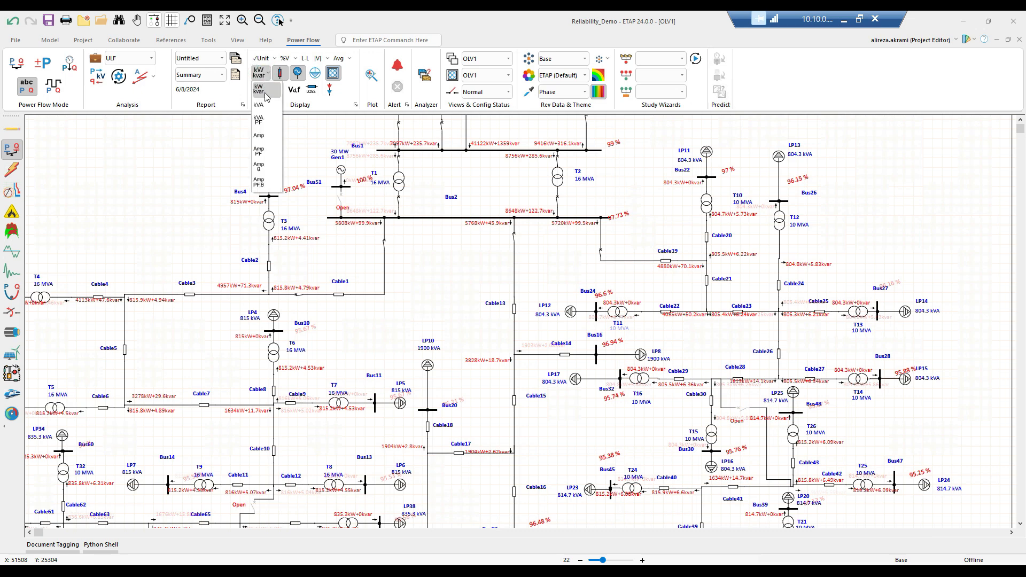
left_click(262, 141)
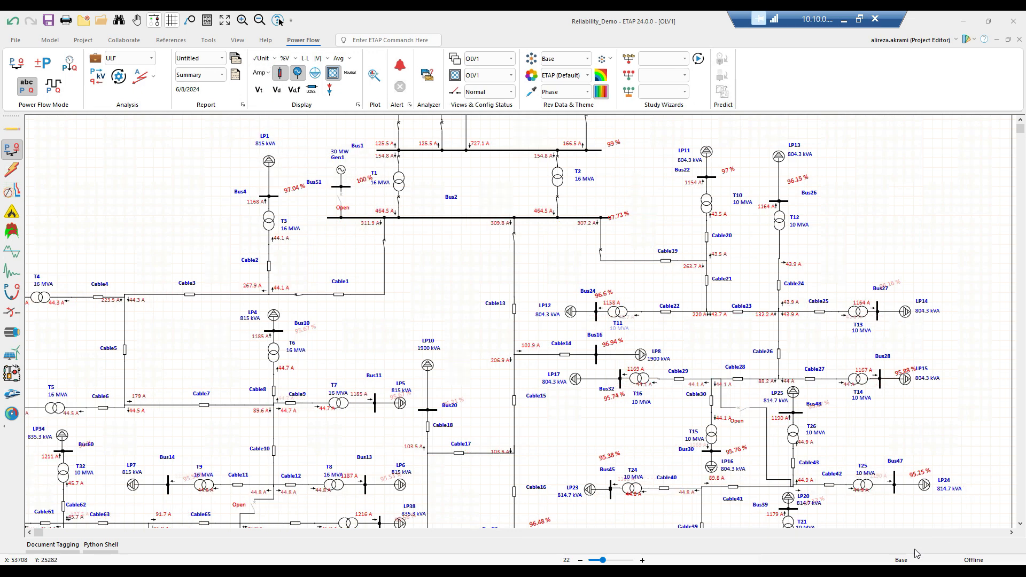
left_click_drag(357, 232, 391, 233)
left_click(840, 375)
scroll(202, 319, "down", 6)
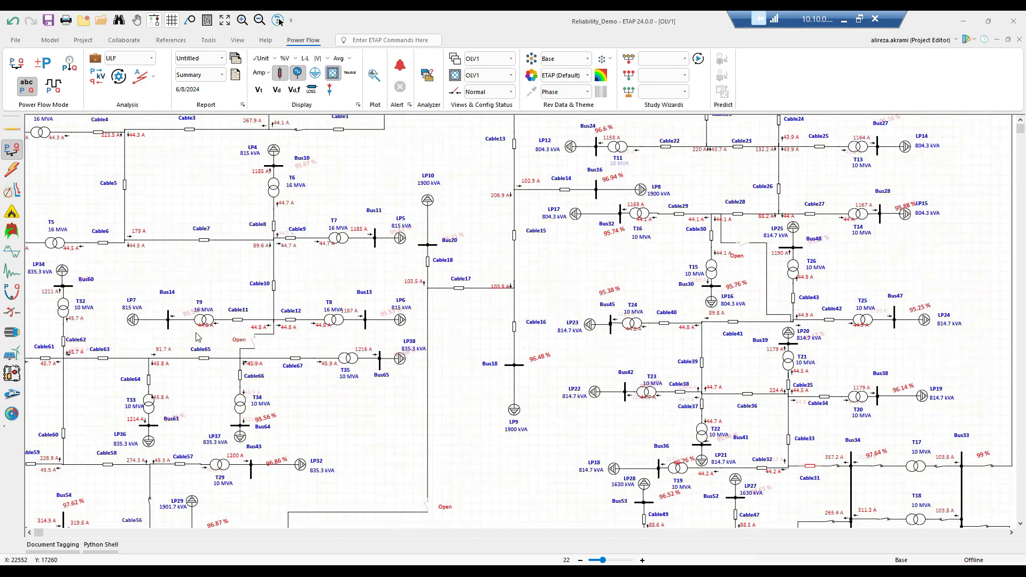
scroll(197, 337, "up", 2)
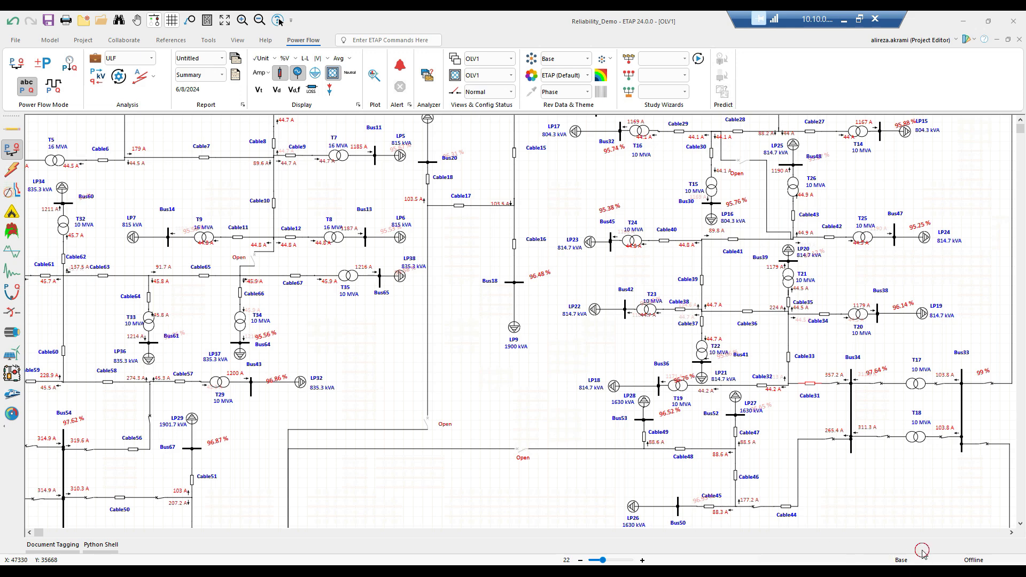
mouse_move(79, 440)
left_mouse_down()
mouse_move(148, 386)
mouse_move(81, 281)
mouse_move(250, 264)
mouse_move(280, 227)
left_mouse_up()
scroll(448, 304, "down", 2)
left_click_drag(476, 309, 340, 423)
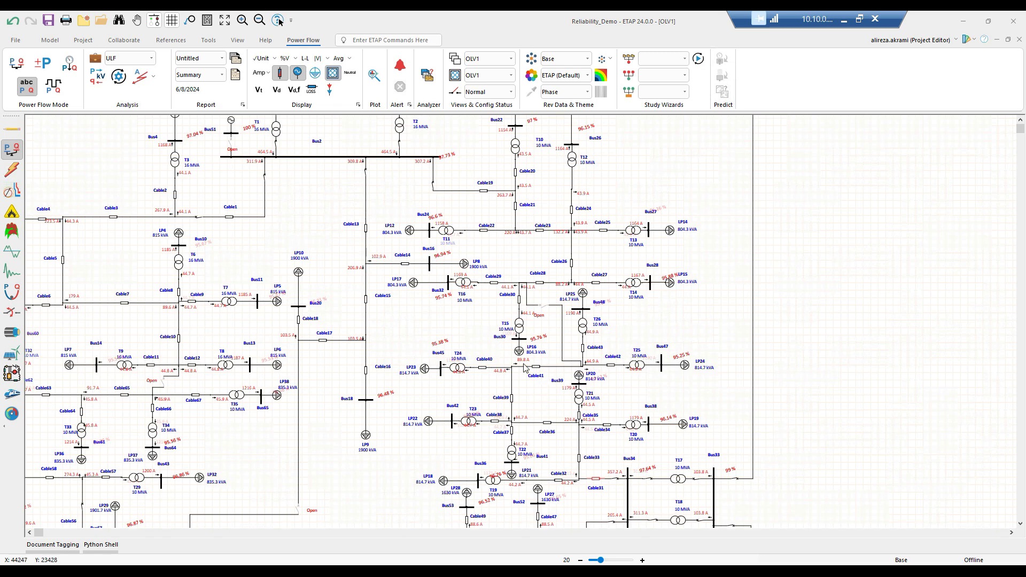
scroll(601, 373, "down", 1)
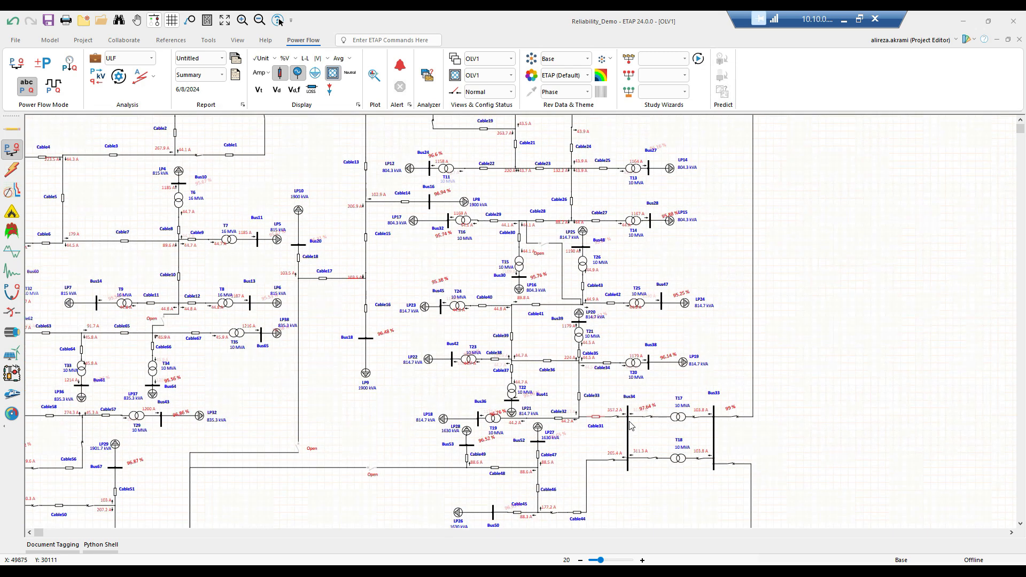
Step: Rerun the unbalanced load flow with Bus34 out of service and tie breaker CB24 closed
right_click(629, 432)
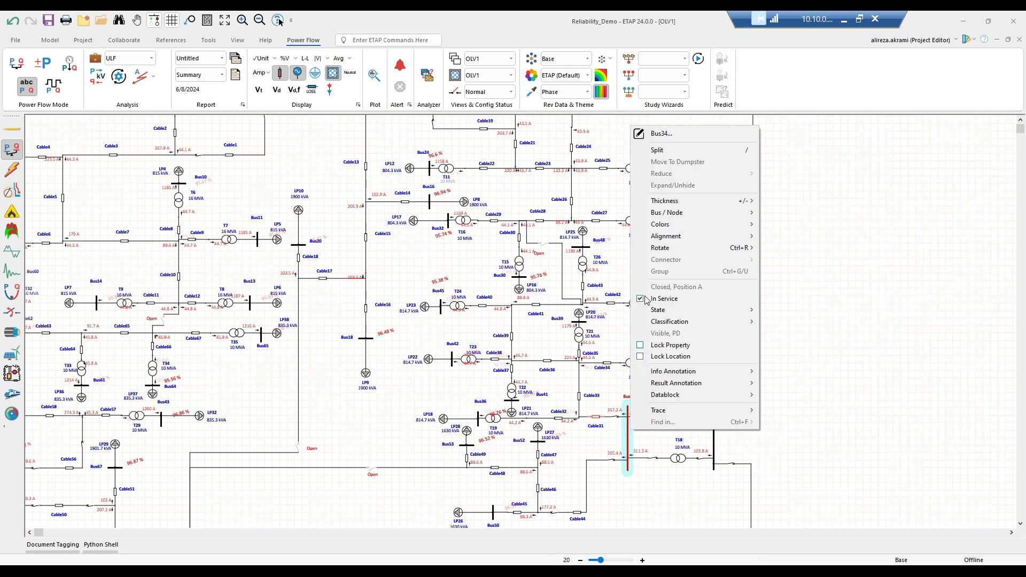
left_click(663, 299)
left_click(548, 252)
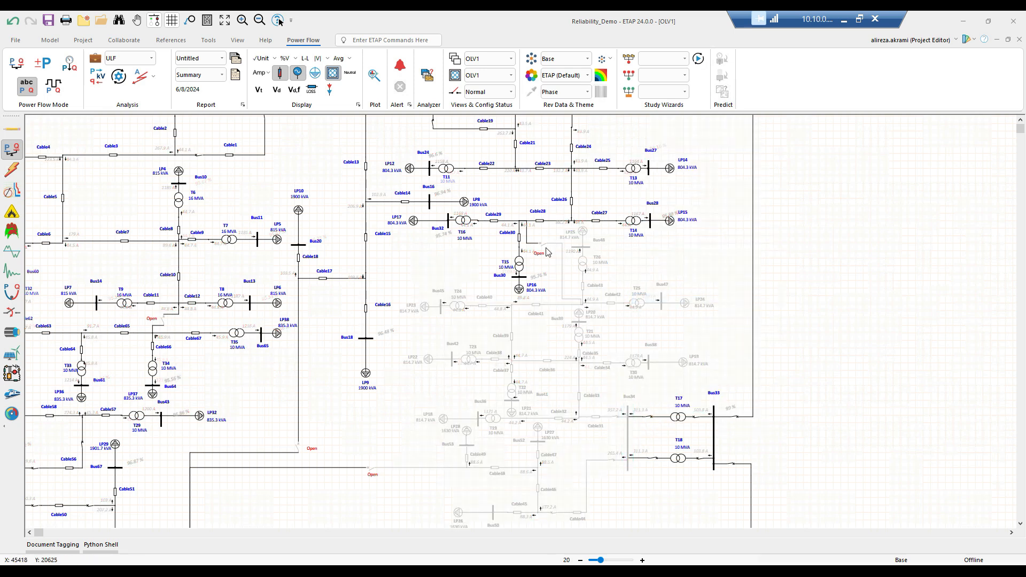
right_click(543, 244)
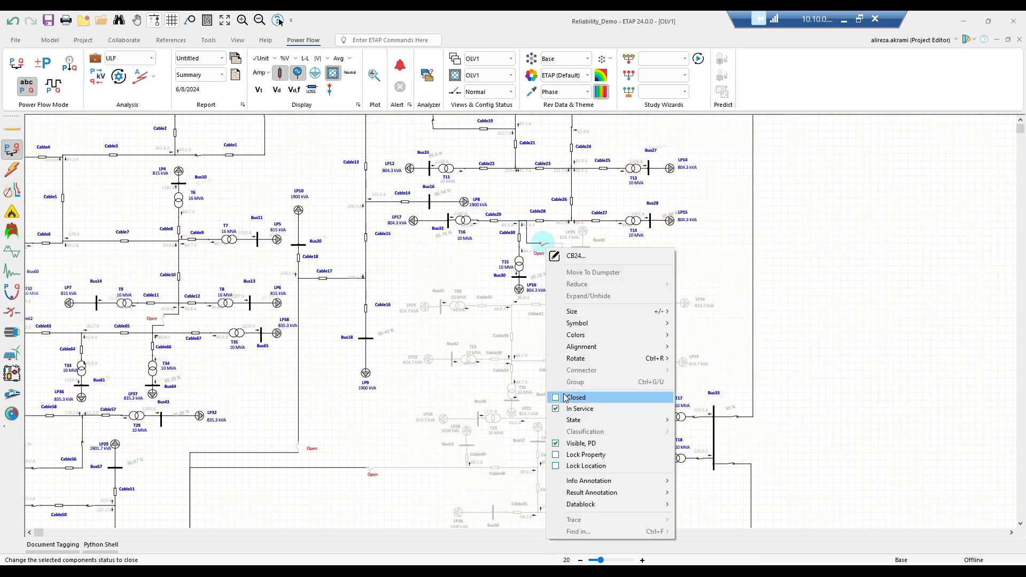
left_click(567, 397)
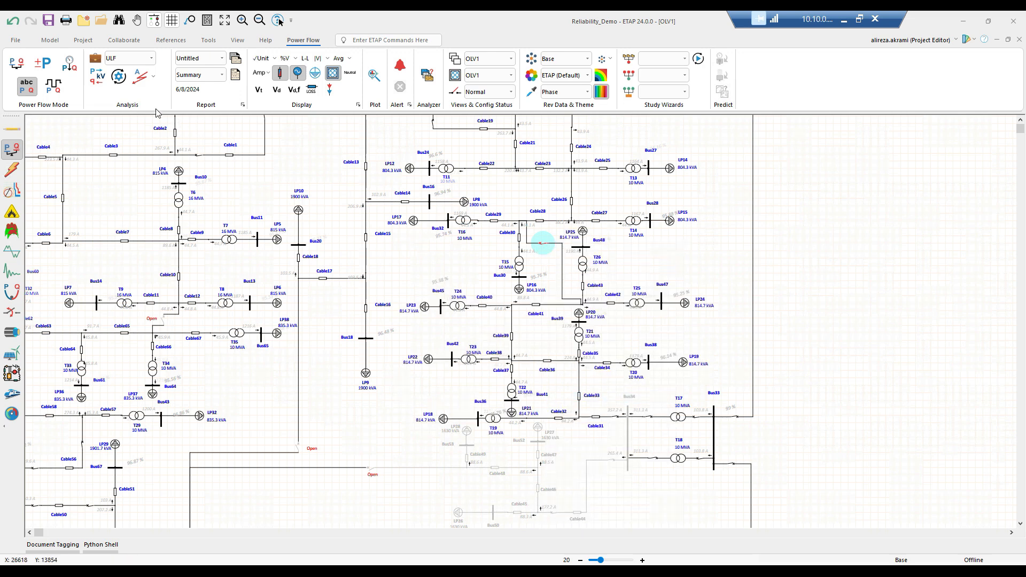
left_click(118, 76)
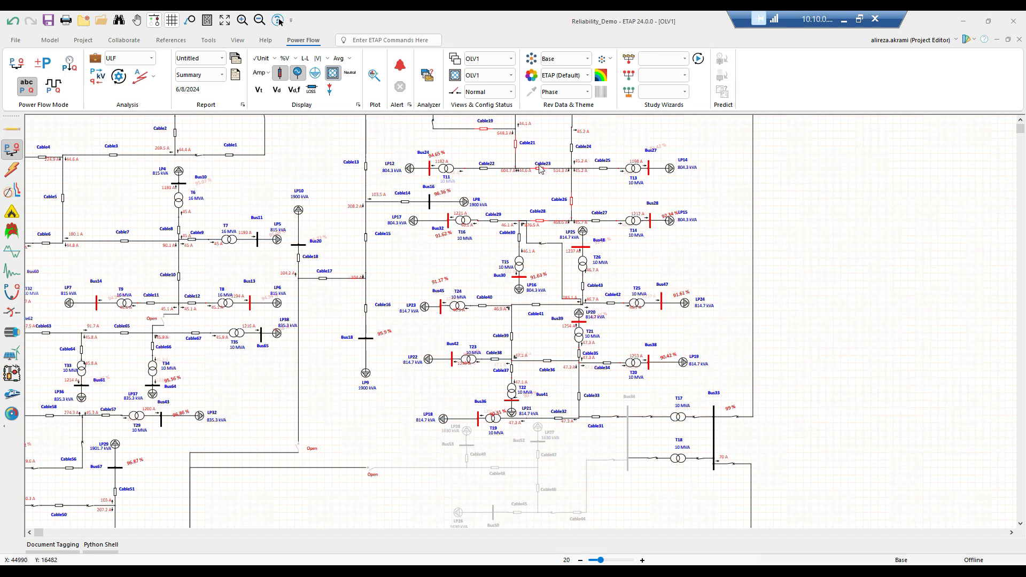
Step: Put Bus34 back in service and try to reopen tie breaker CB24
left_click(629, 435)
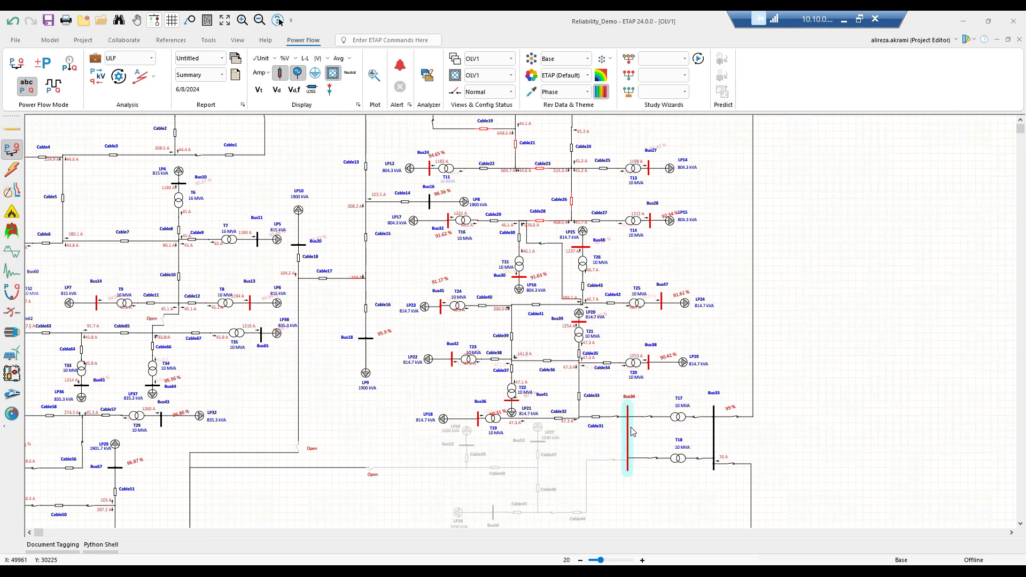
right_click(632, 435)
left_click(641, 303)
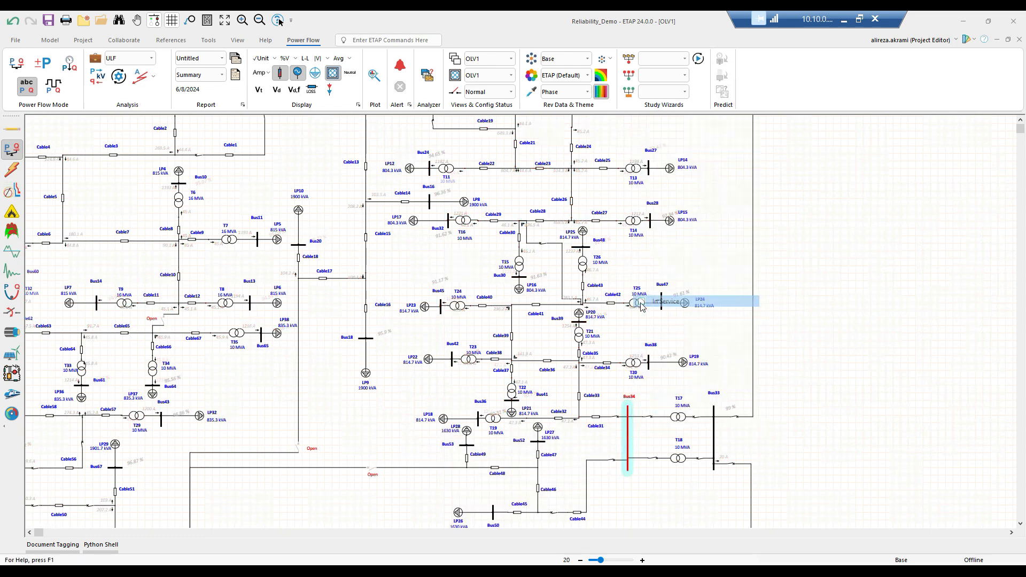
right_click(542, 243)
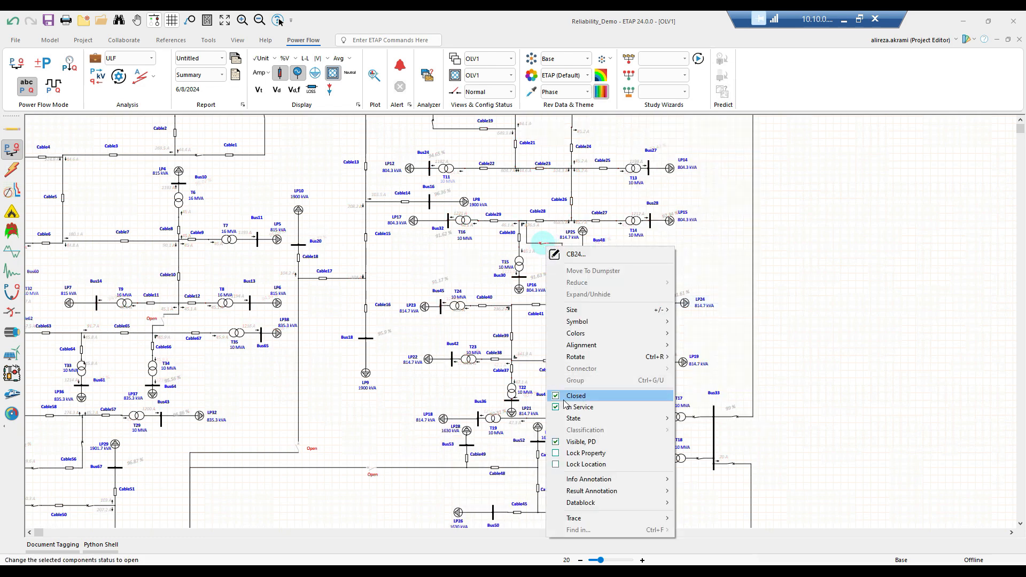
left_click(555, 405)
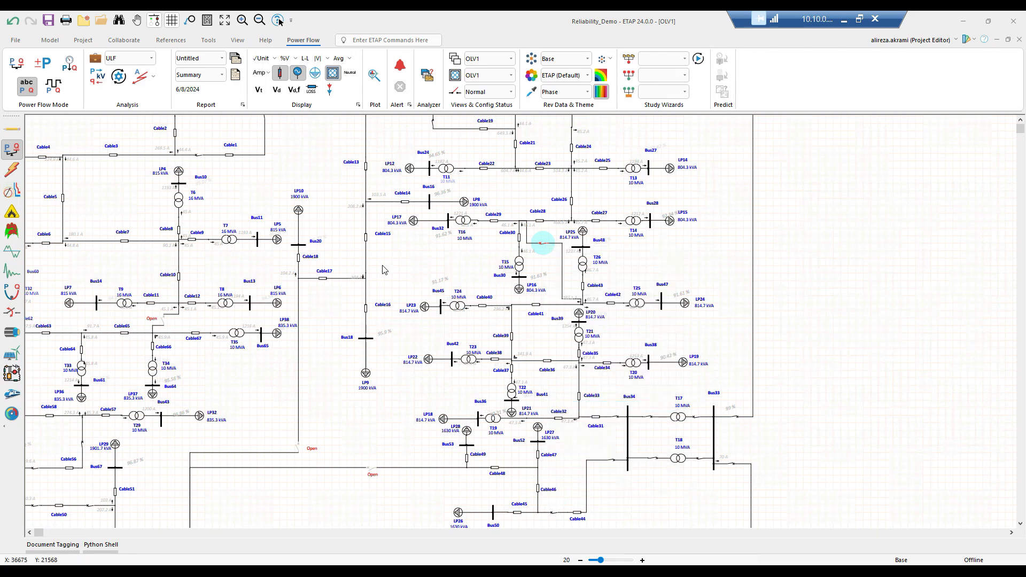
scroll(383, 270, "up", 2)
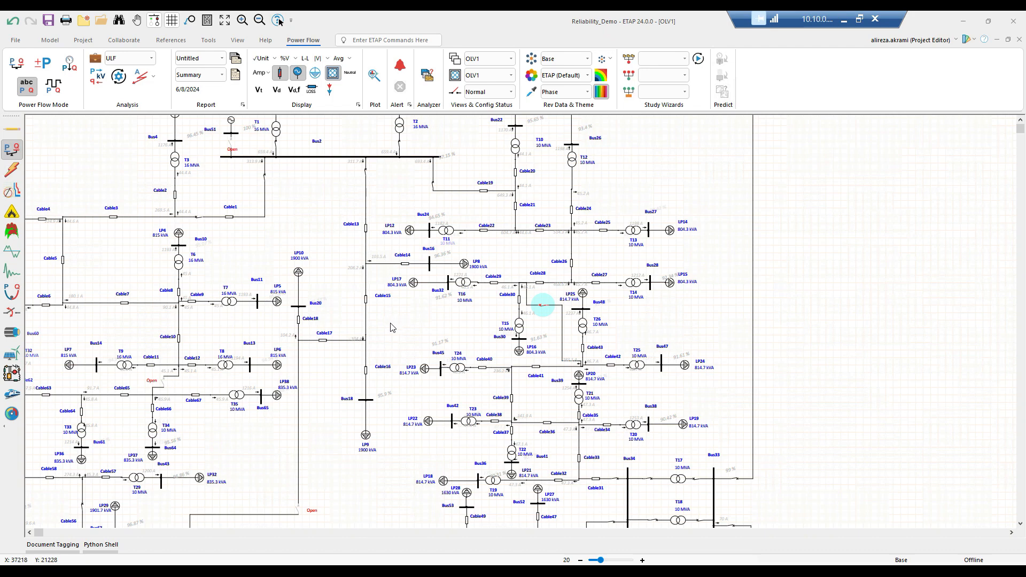
Step: Inspect the Load Flow options, including Min Load Point Voltage, in reliability study case RA_WO_LF, leaving Load Flow disabled
left_click(13, 252)
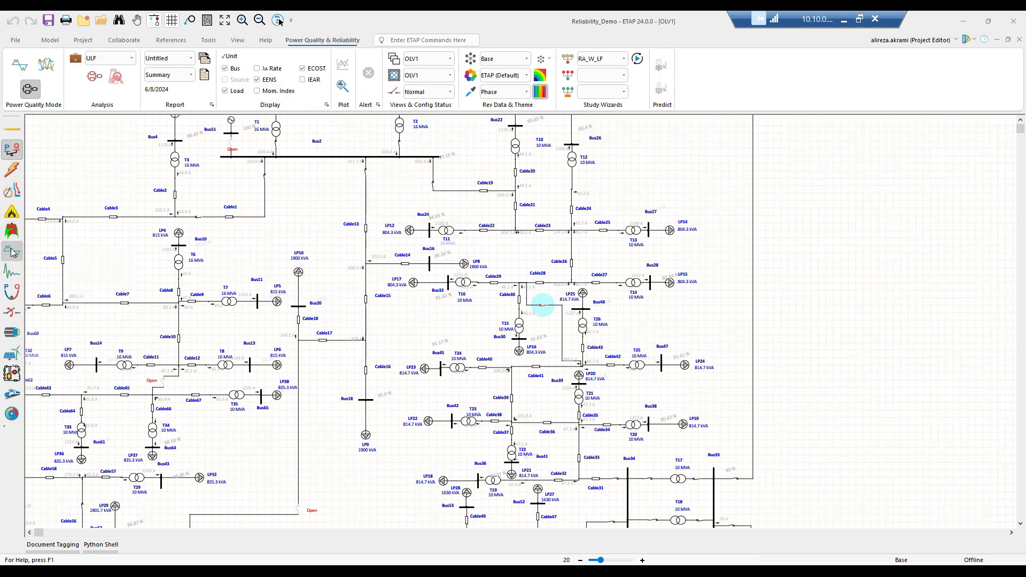
left_click(75, 60)
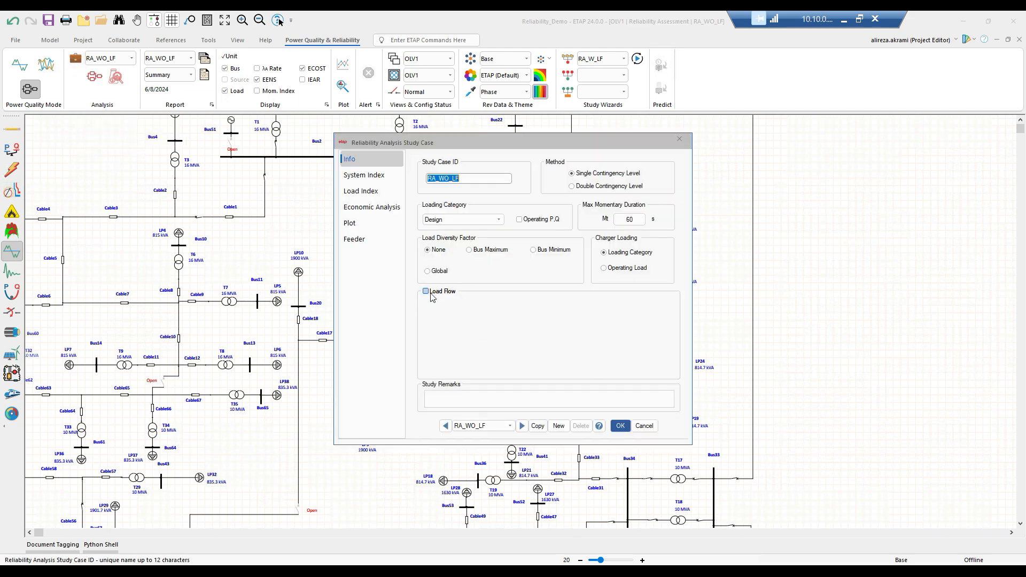
left_click(426, 292)
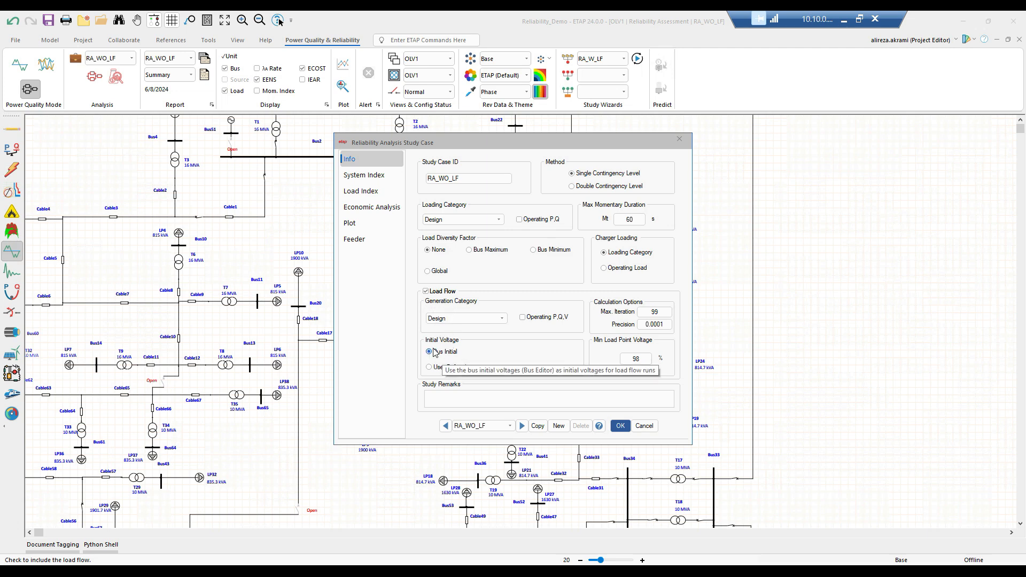
left_click(643, 362)
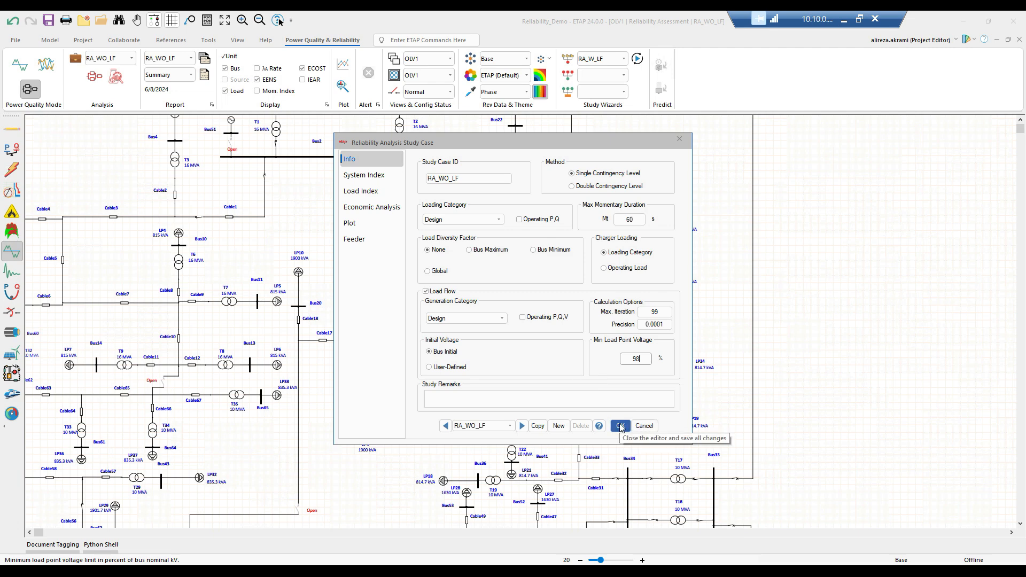
left_click(426, 292)
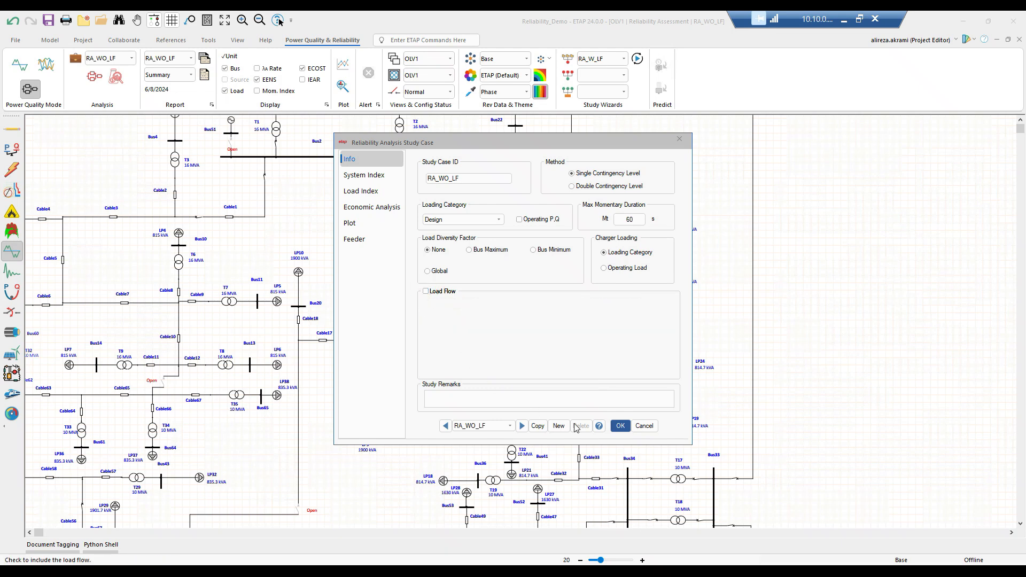
left_click(621, 426)
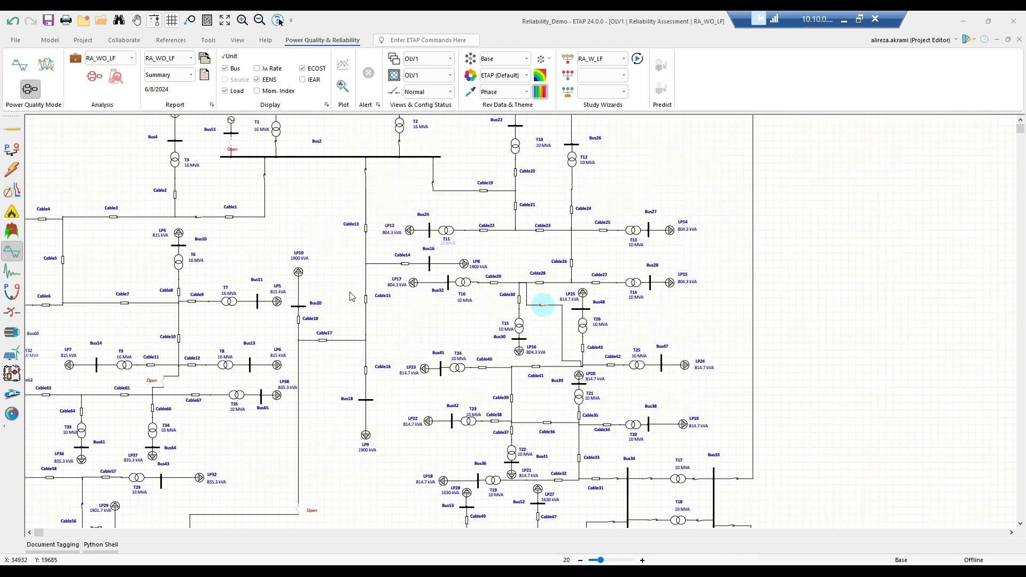
Step: Run the reliability assessment that includes load flow using study wizard RA_W_LF
scroll(350, 294, "up", 3)
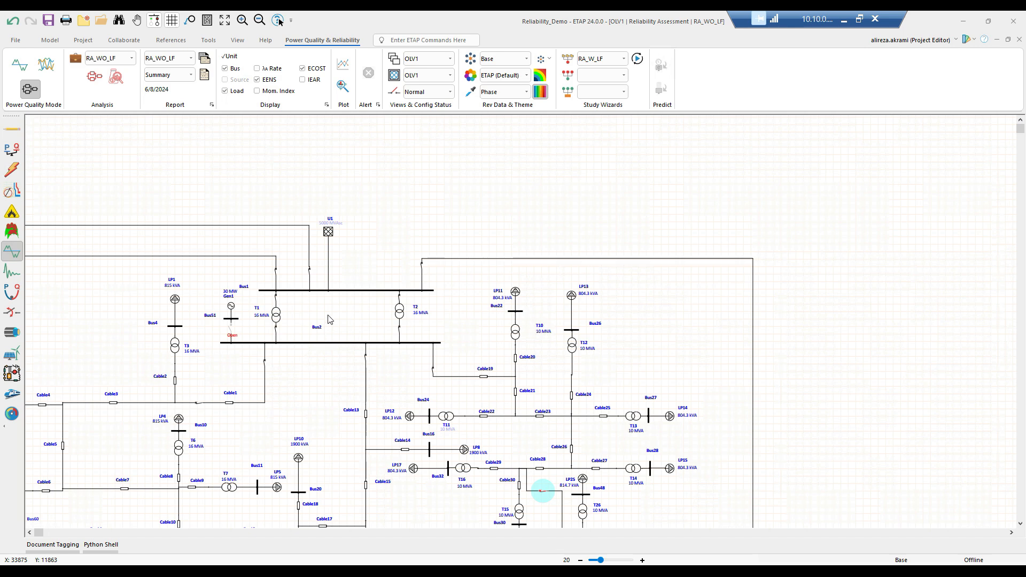
left_click(595, 59)
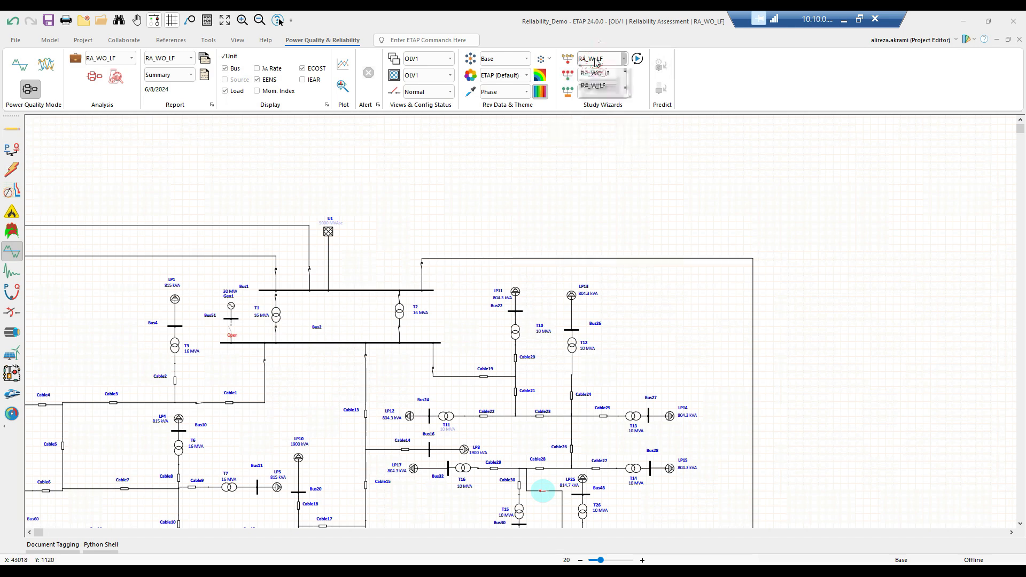
left_click(595, 85)
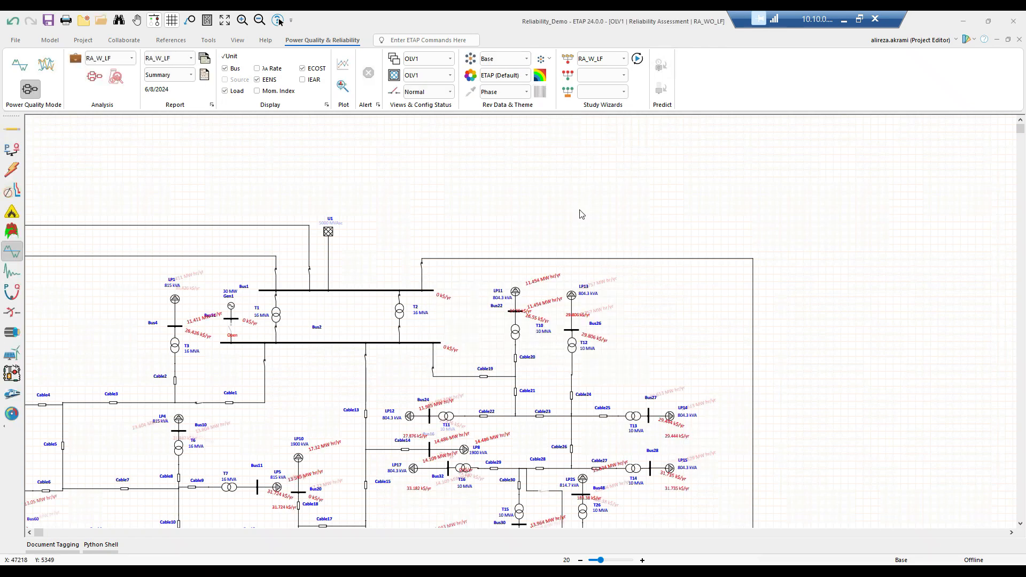
Step: Generate the Load Transfer Rate result report of RA_W_LF in MS Excel format
left_click(204, 58)
left_click(385, 249)
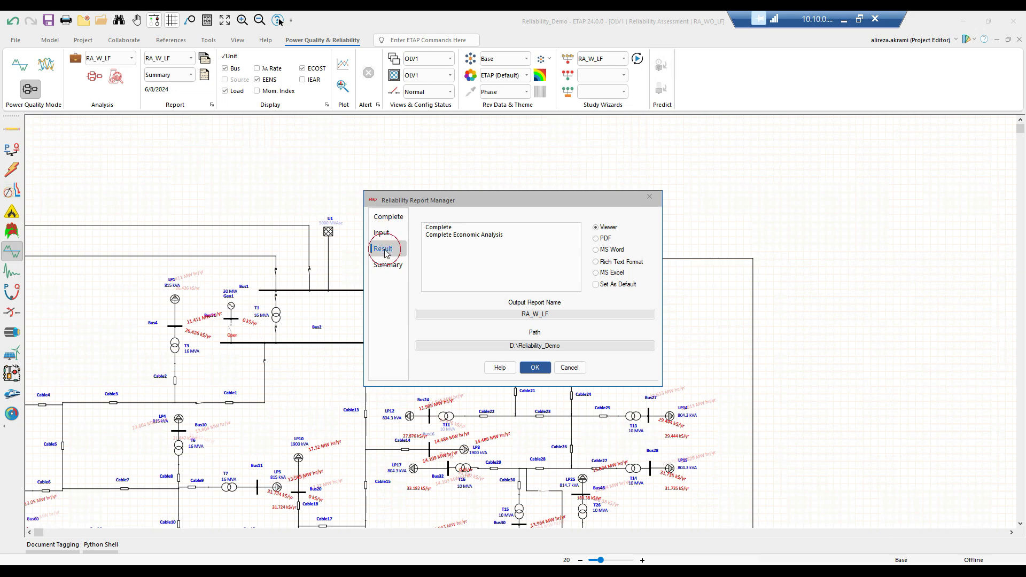
left_click(450, 265)
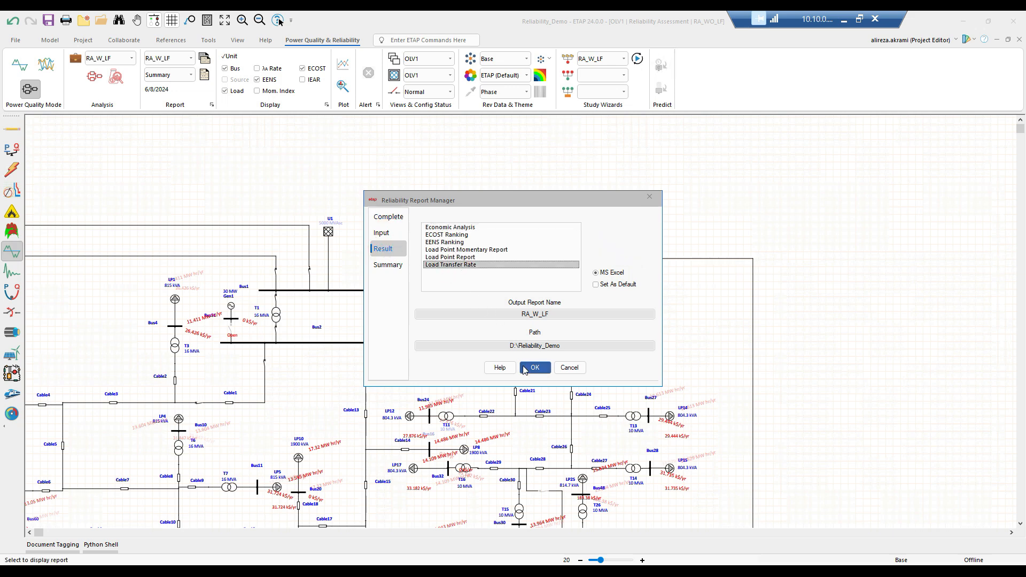
left_click(535, 369)
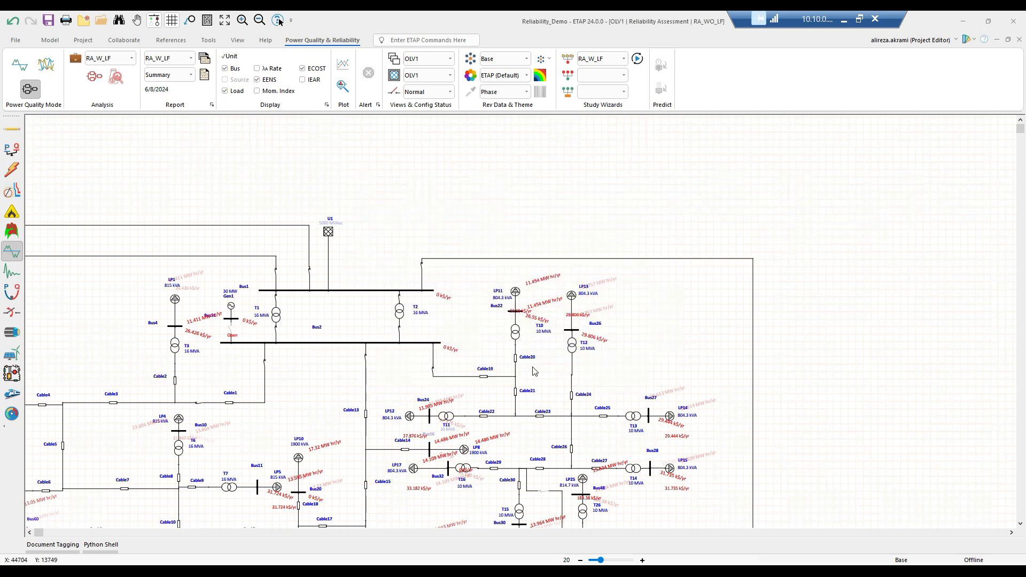
Step: Examine the Load Transfer Rates workbook down to failed element U1, checking its critical element and power transfer rate against the one-line diagram
scroll(422, 316, "up", 1)
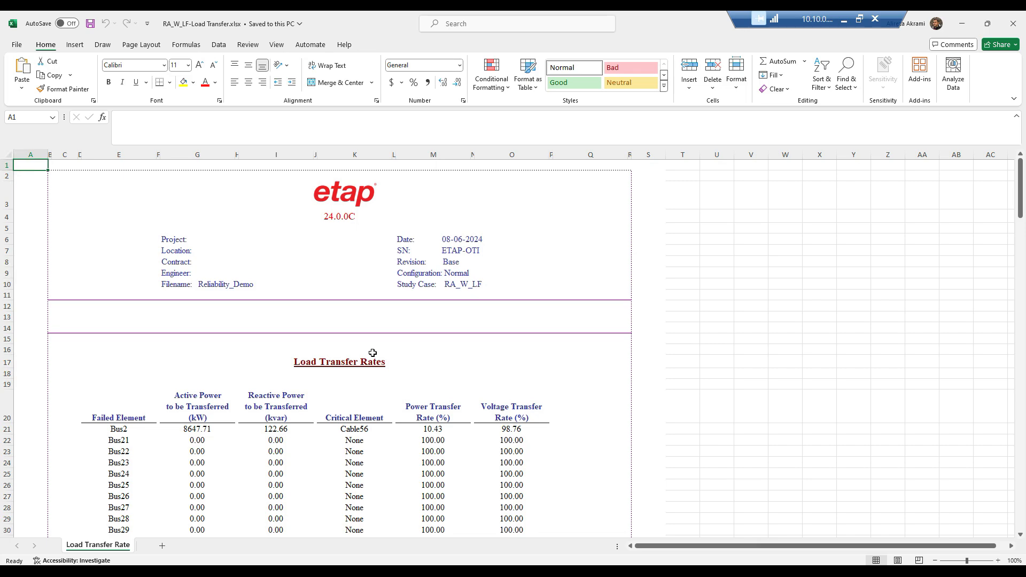
scroll(373, 352, "down", 20)
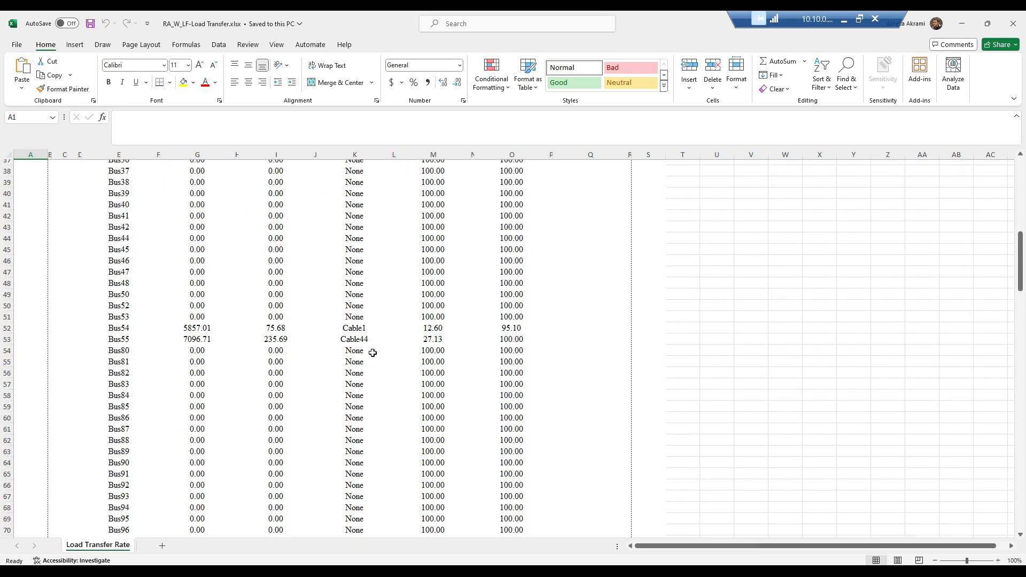
scroll(372, 353, "down", 20)
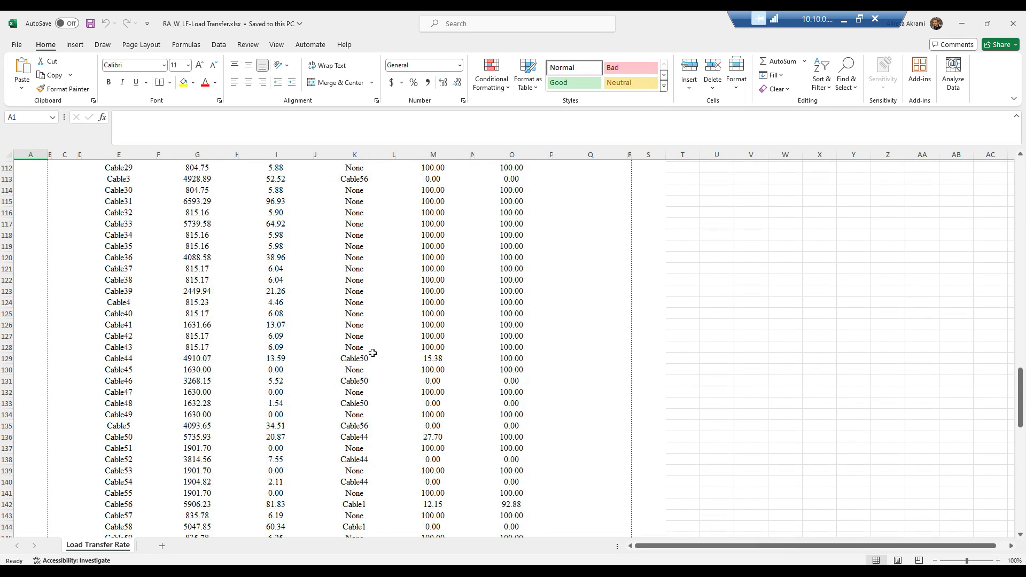
scroll(372, 353, "down", 10)
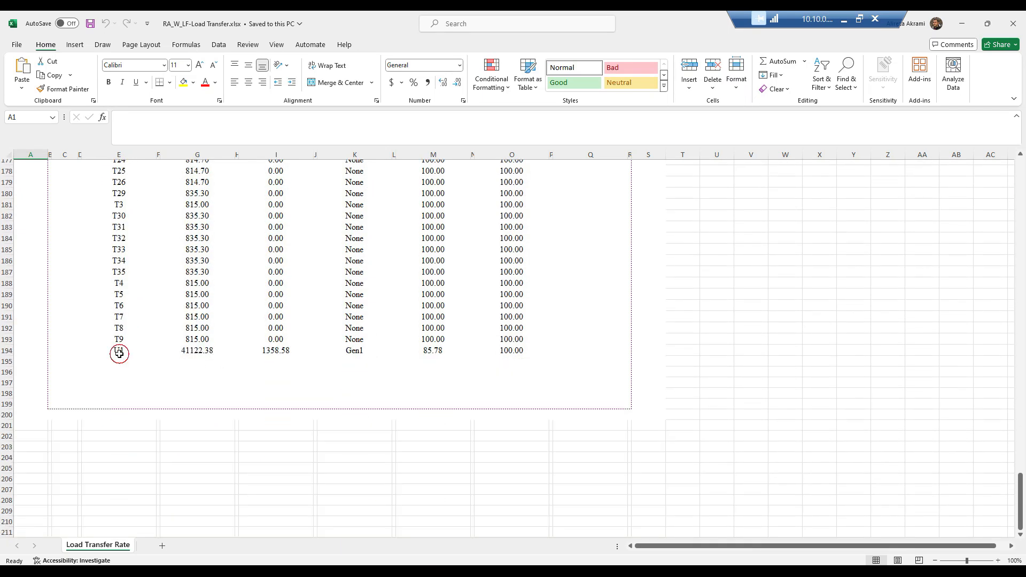
left_click(122, 355)
left_click(359, 356)
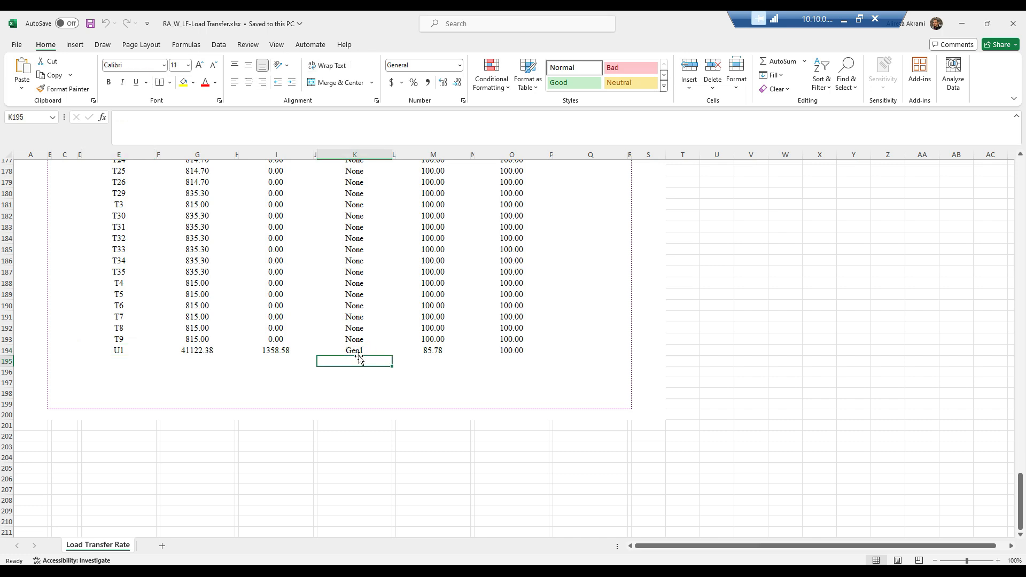
key("alt+Tab")
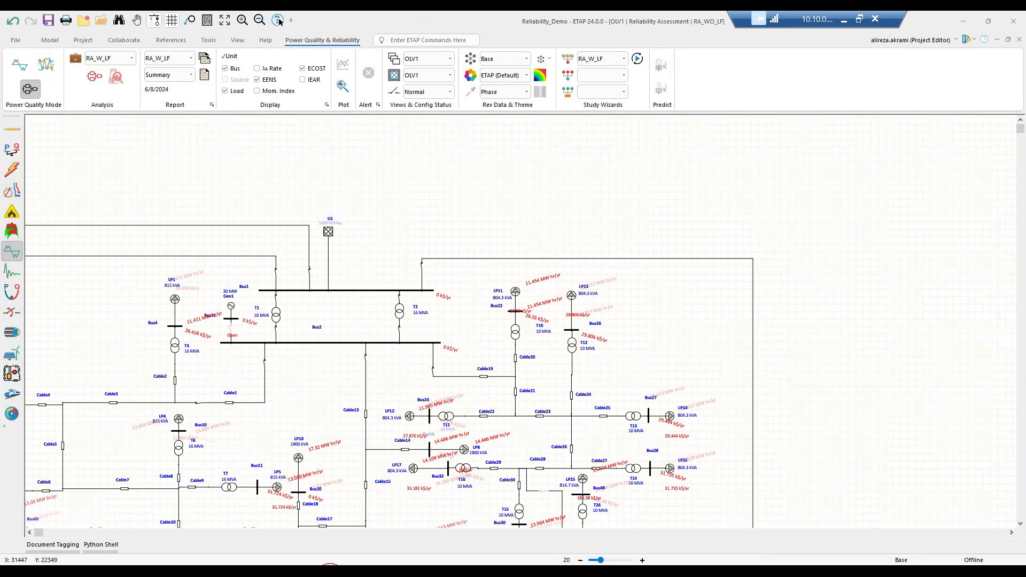
key("alt+Tab")
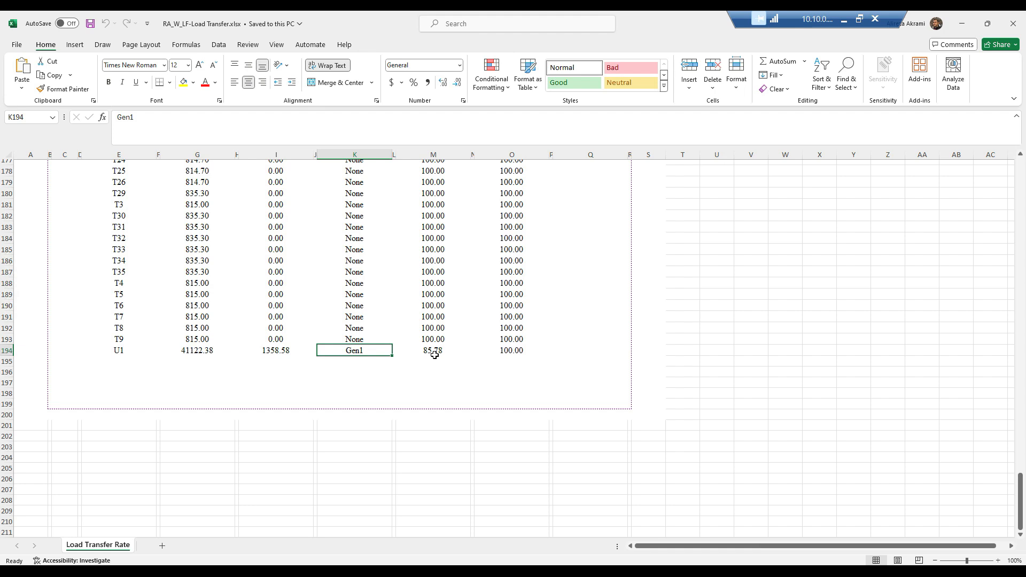
left_click(1012, 28)
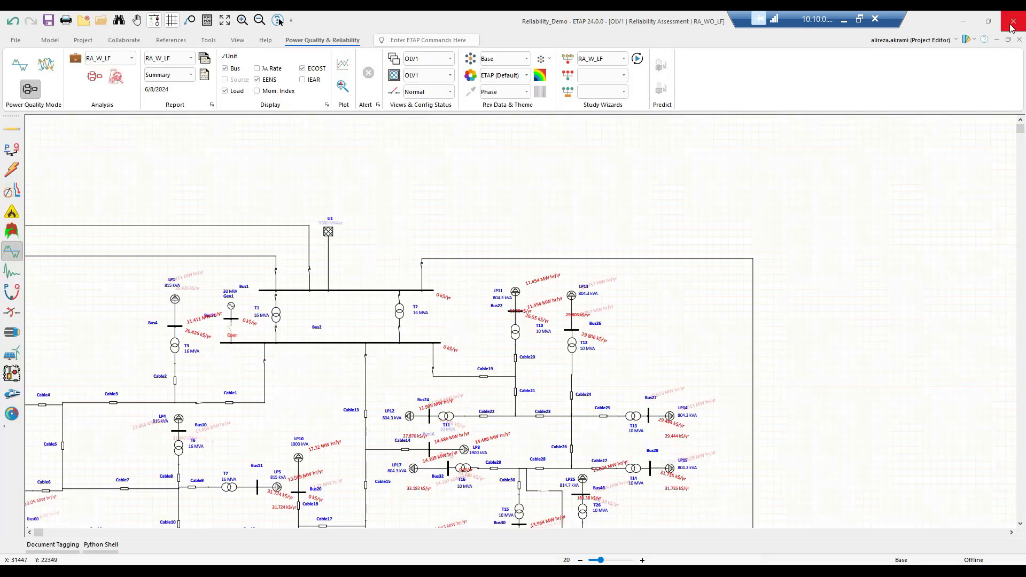
Step: Set the rated power of synchronous generator Gen1 to 20 MW
double_click(232, 306)
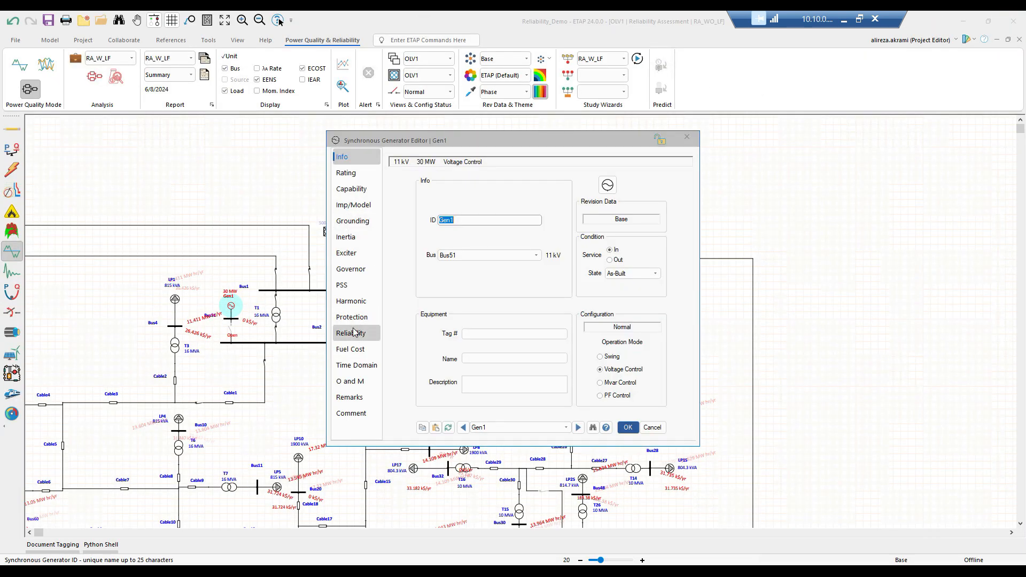
left_click(348, 179)
double_click(450, 198)
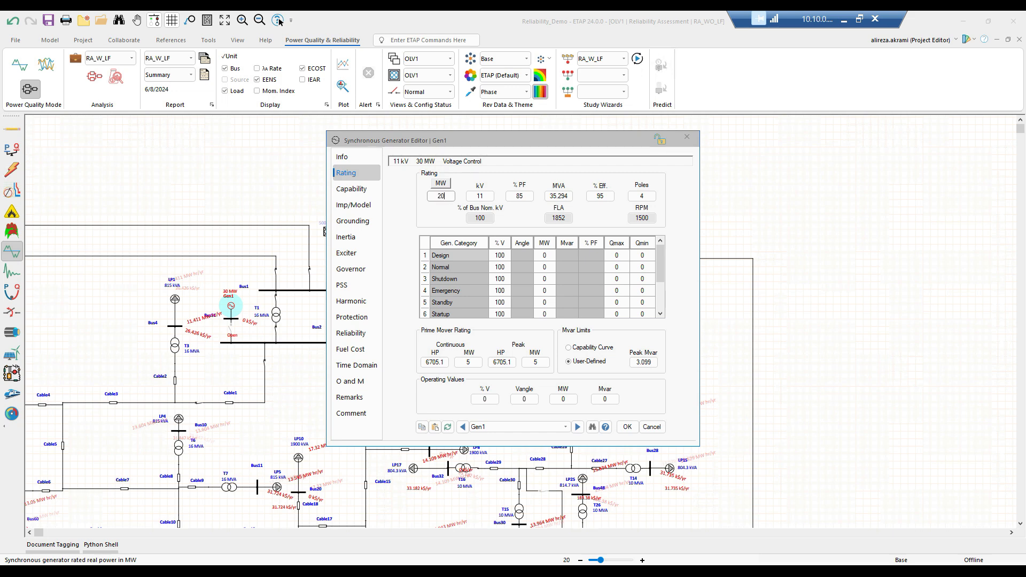
type("20")
key("Return")
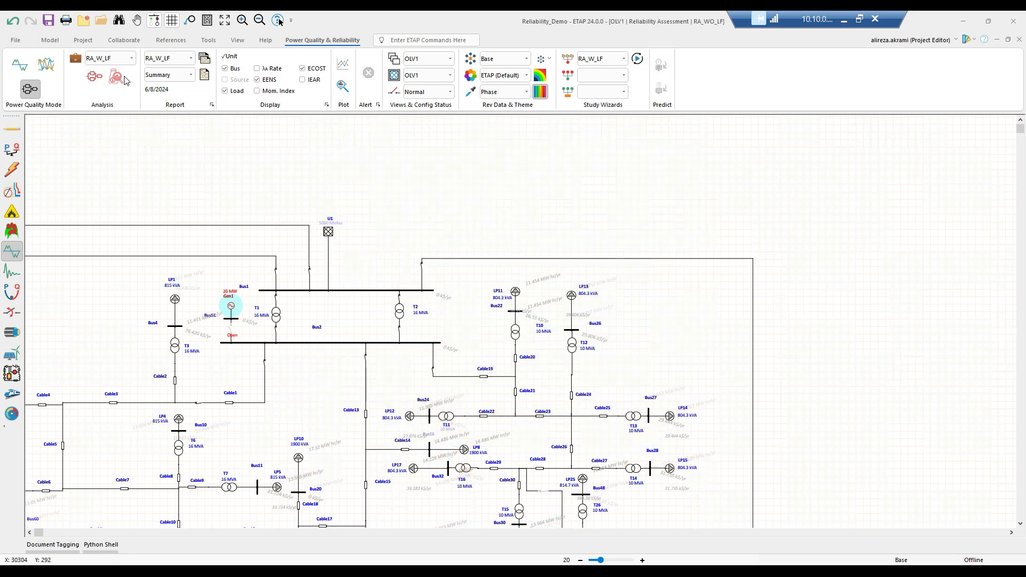
Step: Rerun study wizard RA_W_LF and generate its Load Transfer Rate result report in MS Excel format
left_click(597, 58)
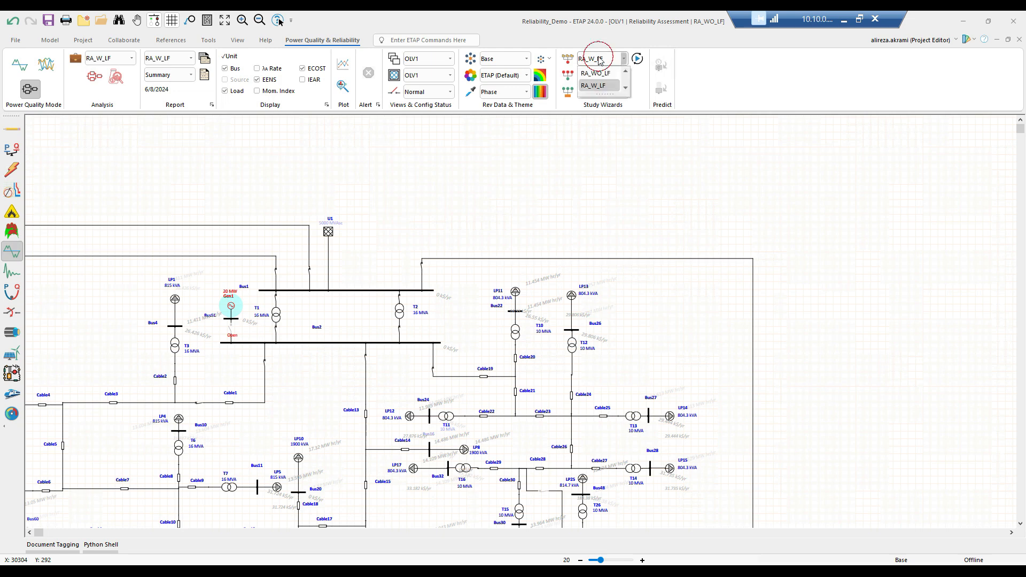
left_click(600, 87)
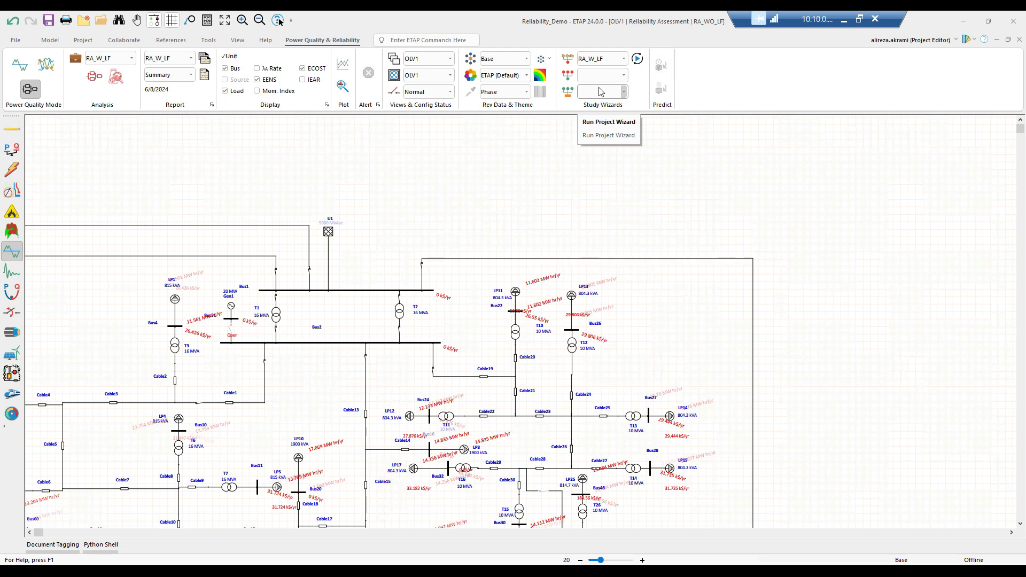
left_click(205, 58)
left_click(382, 250)
left_click(445, 273)
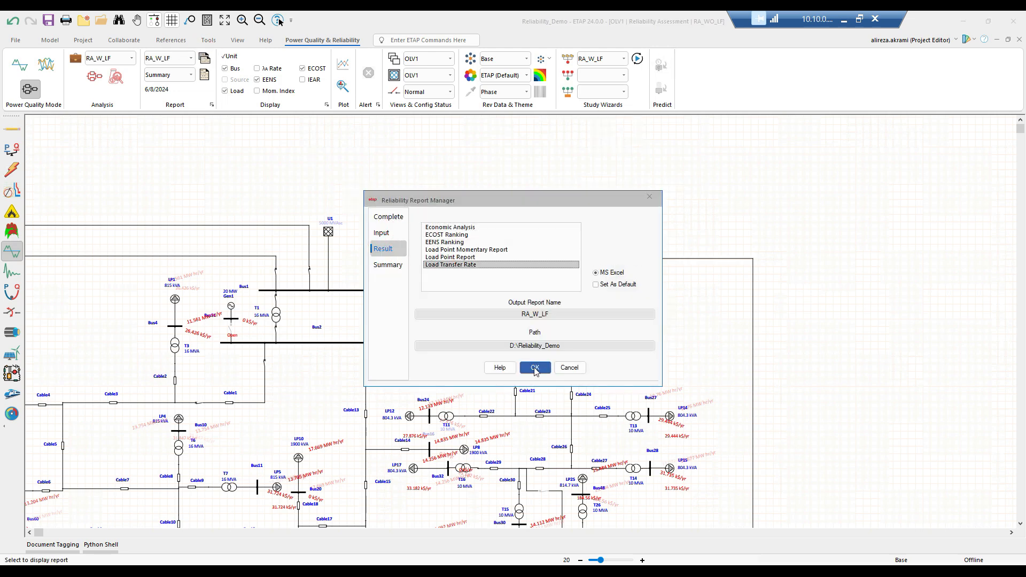
left_click(535, 367)
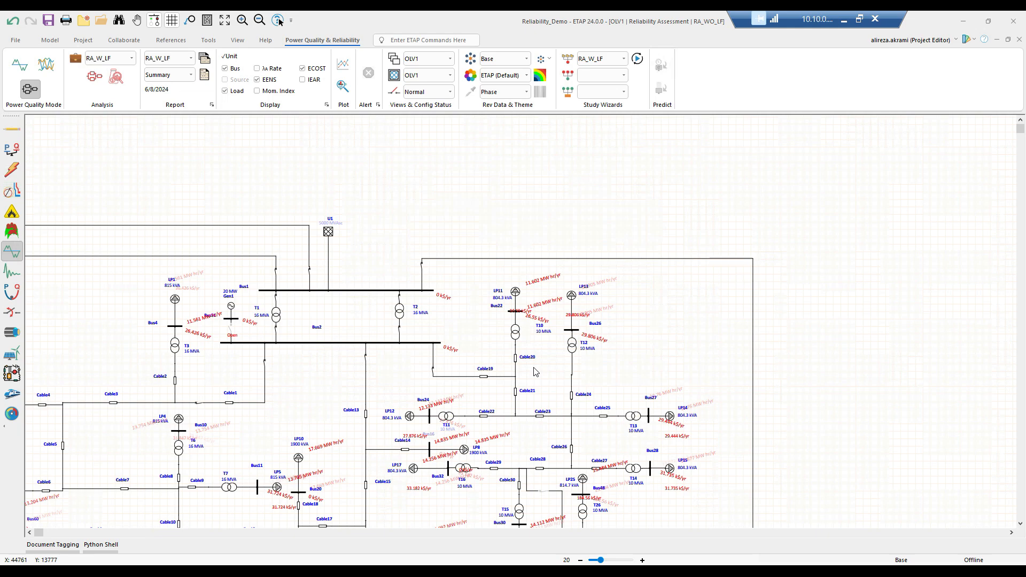
Step: Check the power transfer rate for failed element U1 in the regenerated load transfer workbook and close the workbook
scroll(329, 344, "down", 5)
scroll(329, 344, "down", 20)
scroll(258, 427, "down", 20)
scroll(248, 432, "down", 8)
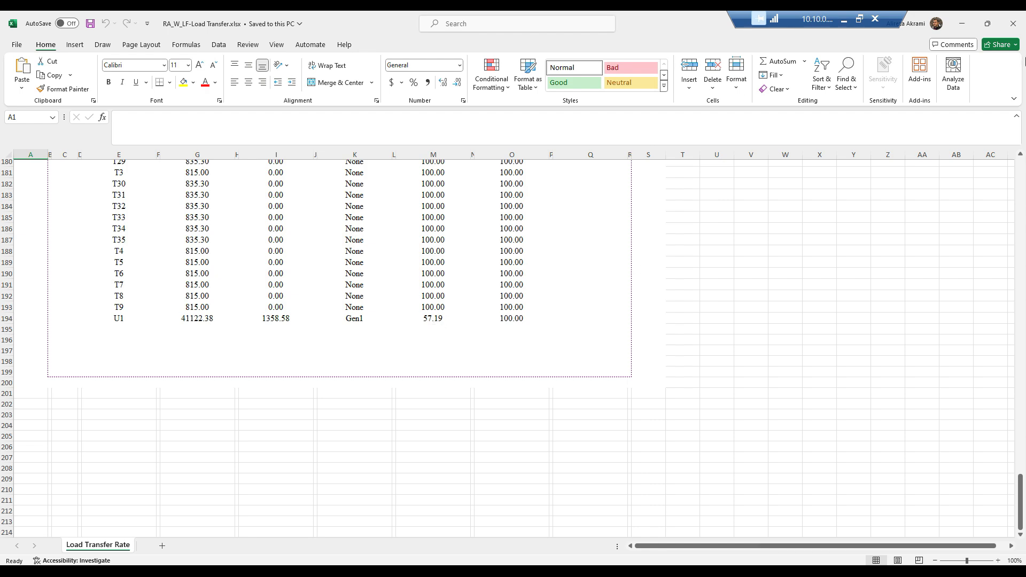
left_click(1013, 26)
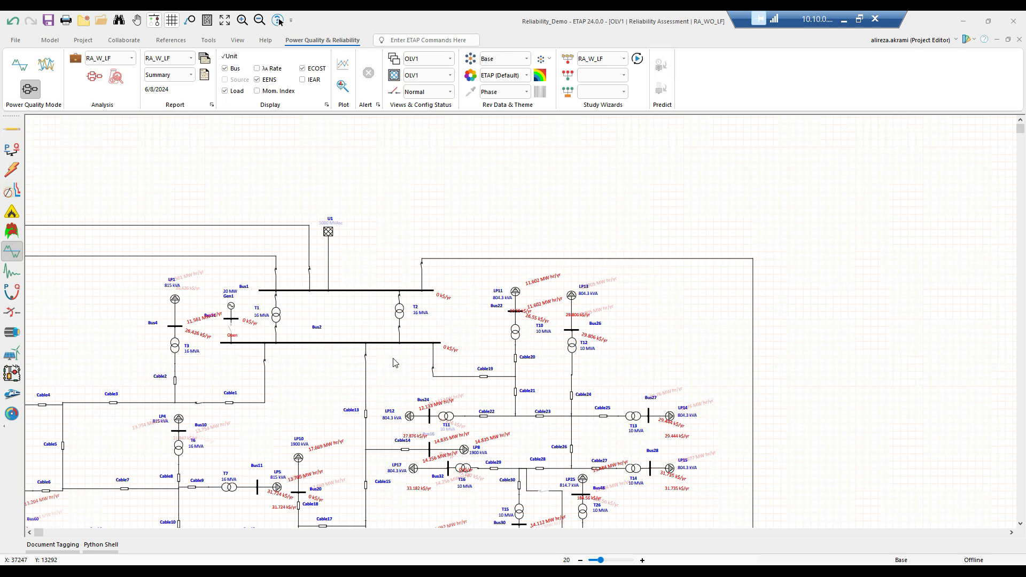
Step: Run study wizard RA_WO_LF without load flow and generate its Summary report
left_click(595, 62)
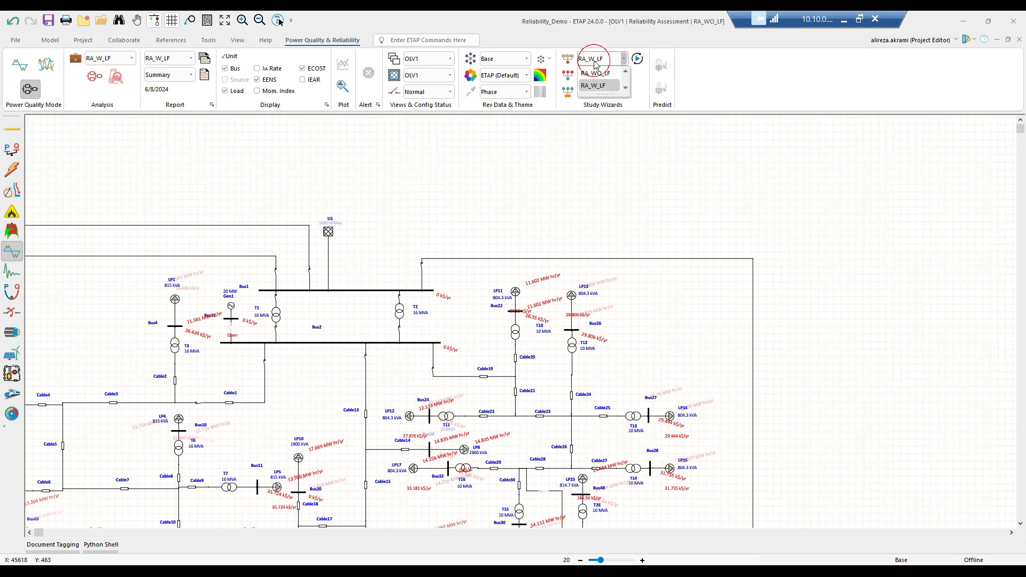
left_click(607, 77)
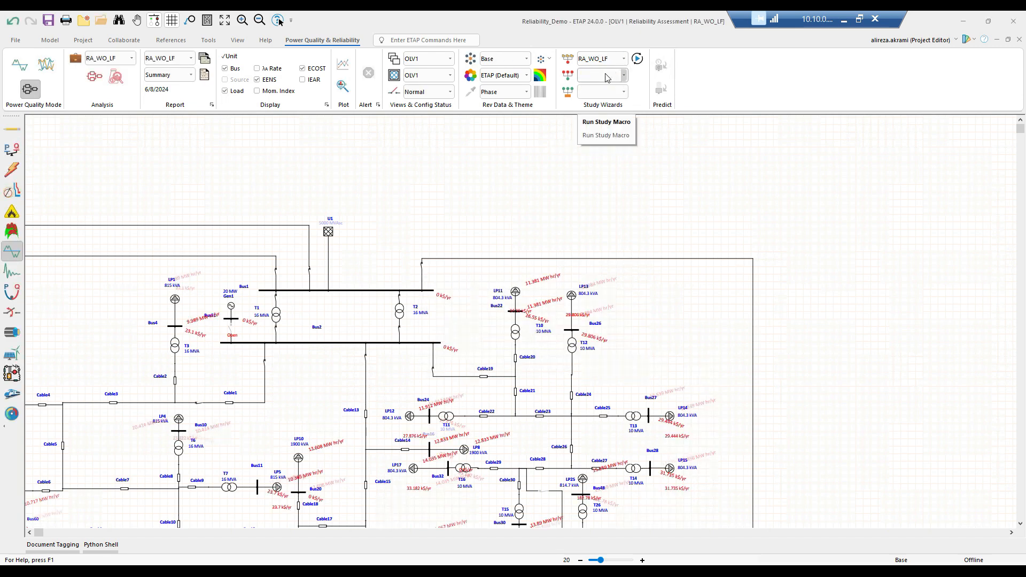
left_click(208, 83)
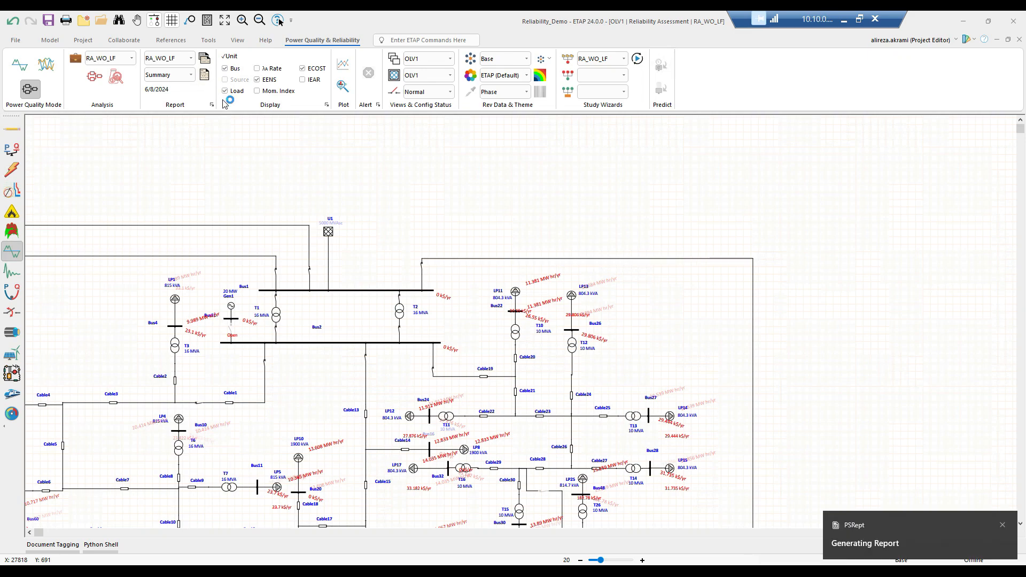
left_click(624, 141)
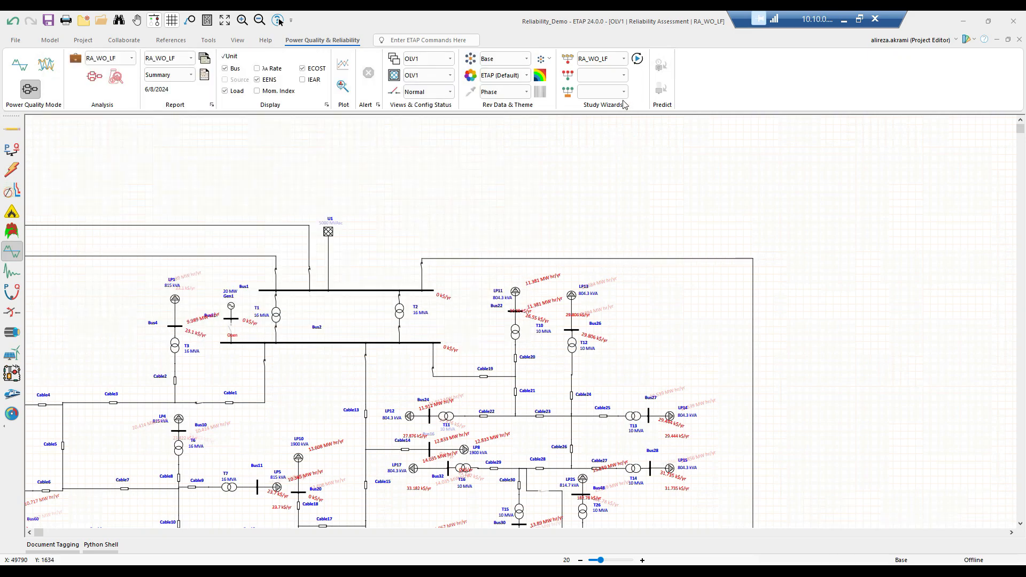
Step: Run study wizard RA_W_LF with load flow and generate its Summary report
left_click(602, 63)
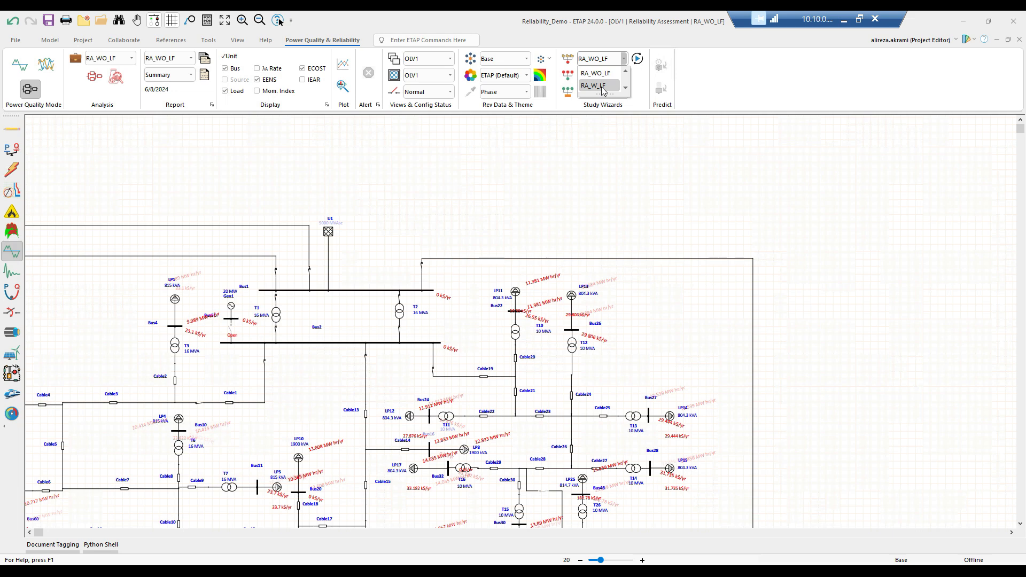
left_click(601, 86)
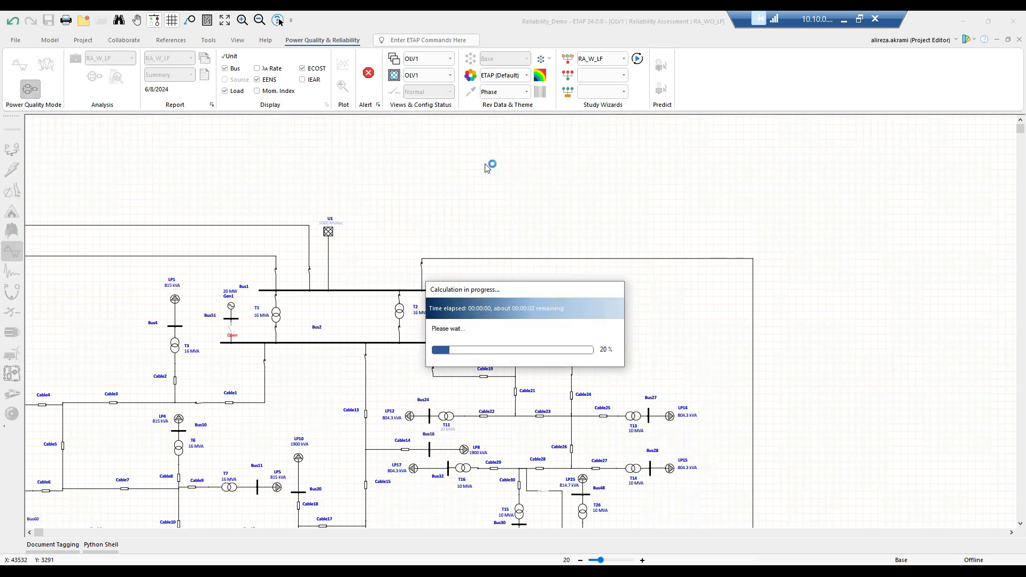
left_click(205, 76)
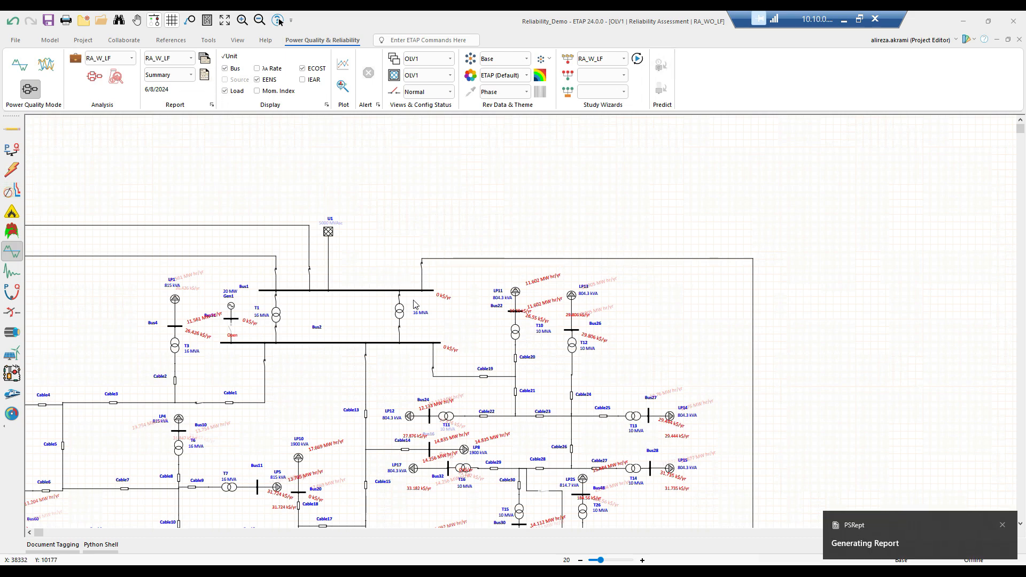
Step: Arrange the RA_WO_LF and RA_W_LF Summary report windows side by side with the System Indices lists in view
left_click_drag(604, 68, 980, 55)
left_click_drag(807, 325, 807, 539)
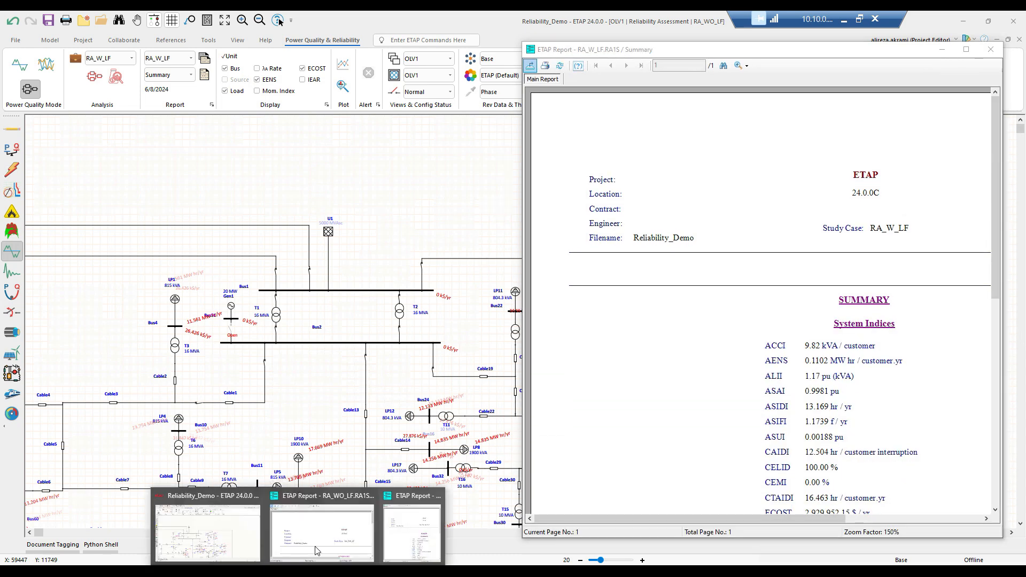
left_click(319, 509)
left_click_drag(321, 340, 322, 535)
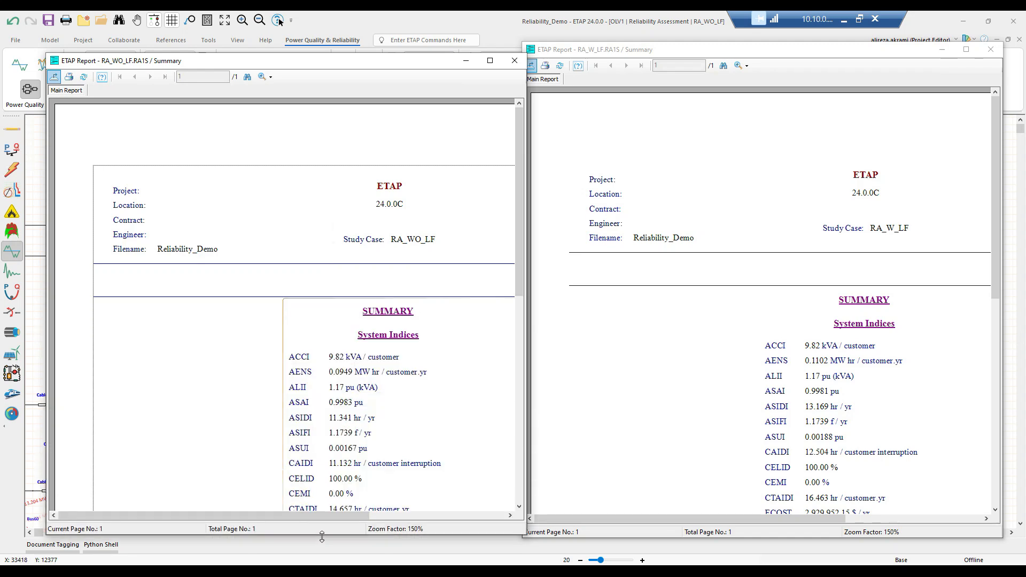
scroll(322, 307, "down", 2)
scroll(687, 287, "down", 3)
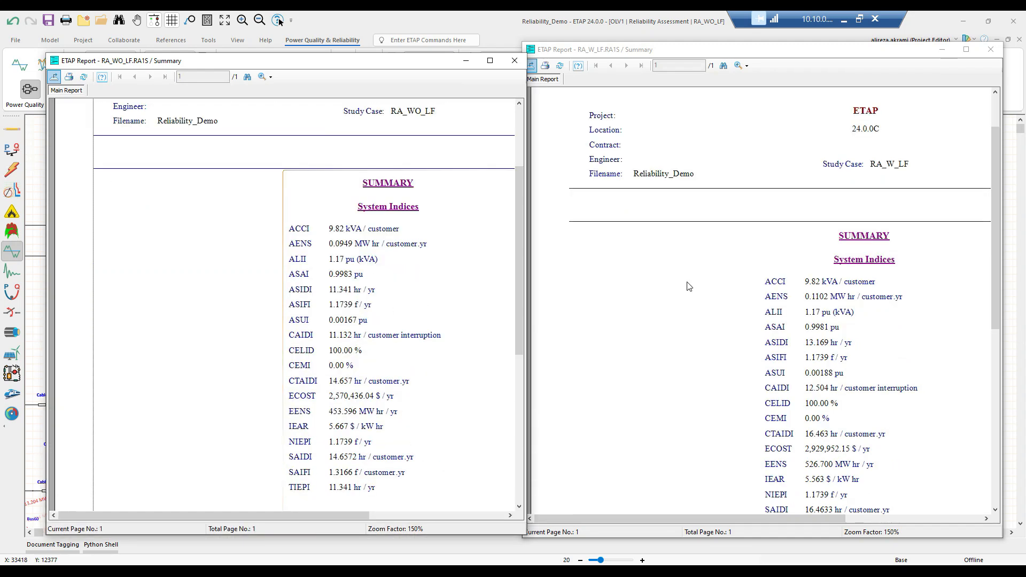
left_click(998, 344)
left_click_drag(998, 316, 1002, 259)
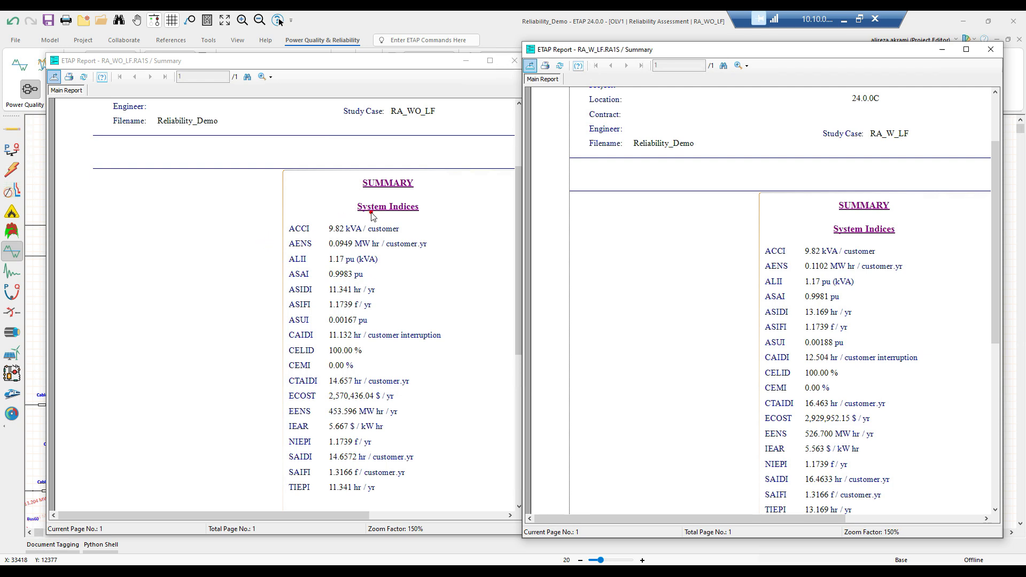
Step: Compare the ASAI, ASIDI and EENS system indices between the RA_WO_LF and RA_W_LF summaries and return to the one-line diagram
left_click(387, 119)
left_click_drag(386, 118, 468, 118)
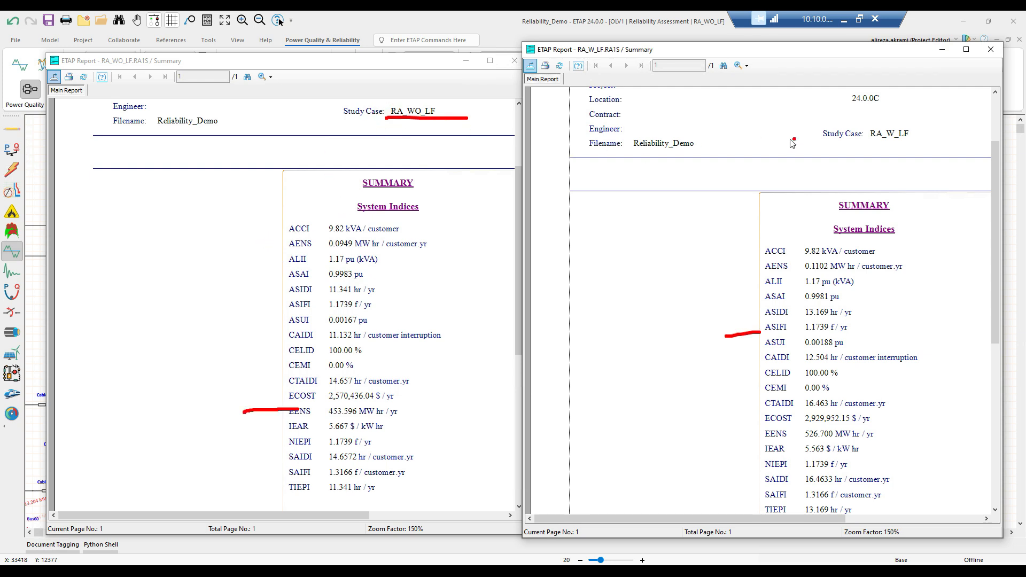
left_click_drag(870, 143, 927, 138)
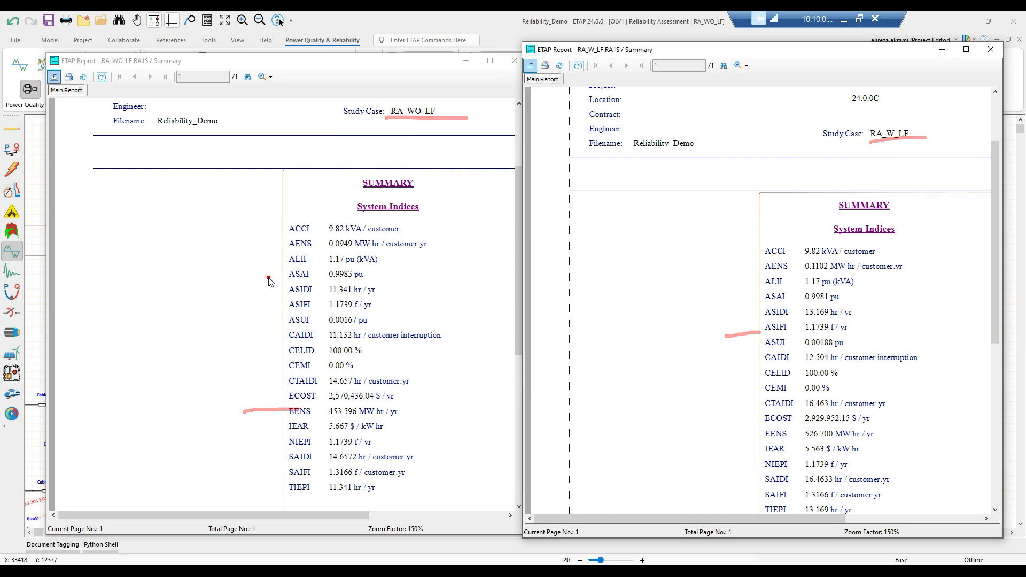
left_click_drag(267, 275, 284, 265)
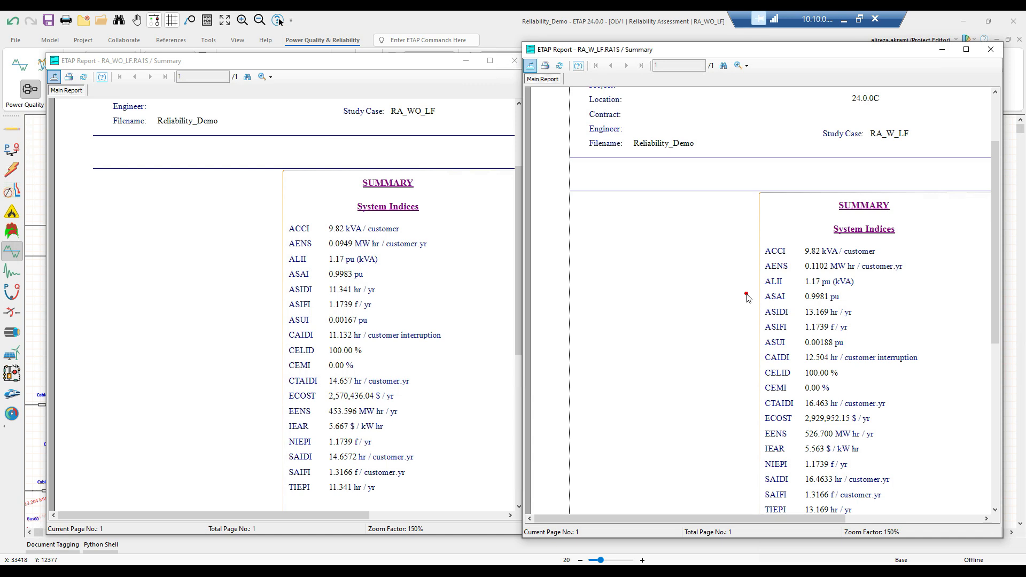
left_click_drag(749, 298, 770, 287)
mouse_move(268, 289)
left_mouse_down()
mouse_move(270, 304)
mouse_move(293, 283)
left_mouse_up()
left_click(750, 312)
left_click_drag(750, 313, 766, 304)
left_click_drag(270, 415, 289, 407)
left_click_drag(754, 435, 779, 427)
left_click(423, 30)
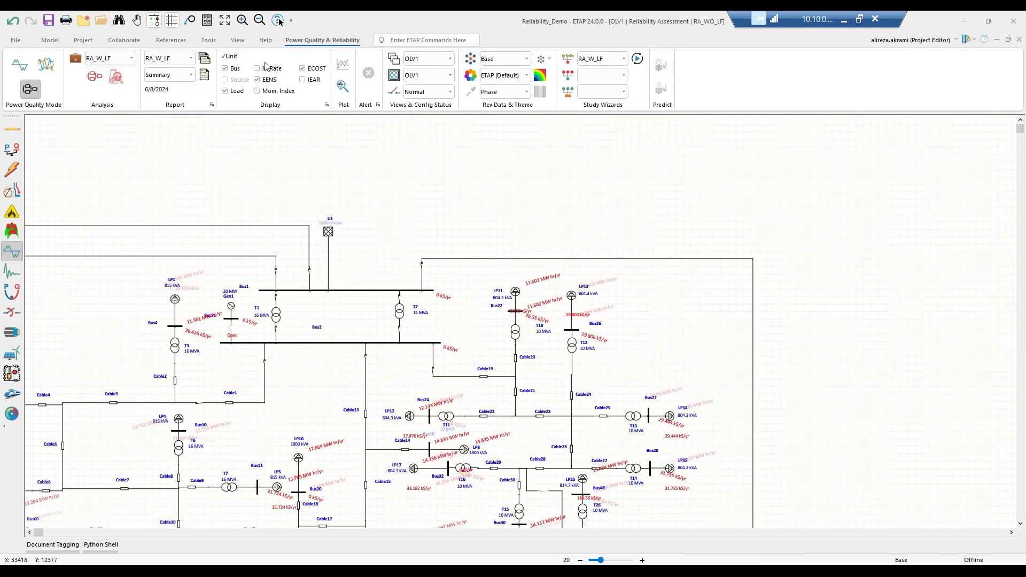
Step: Open the Load Transfer Rate result report of RA_W_LF again in MS Excel format
left_click(205, 59)
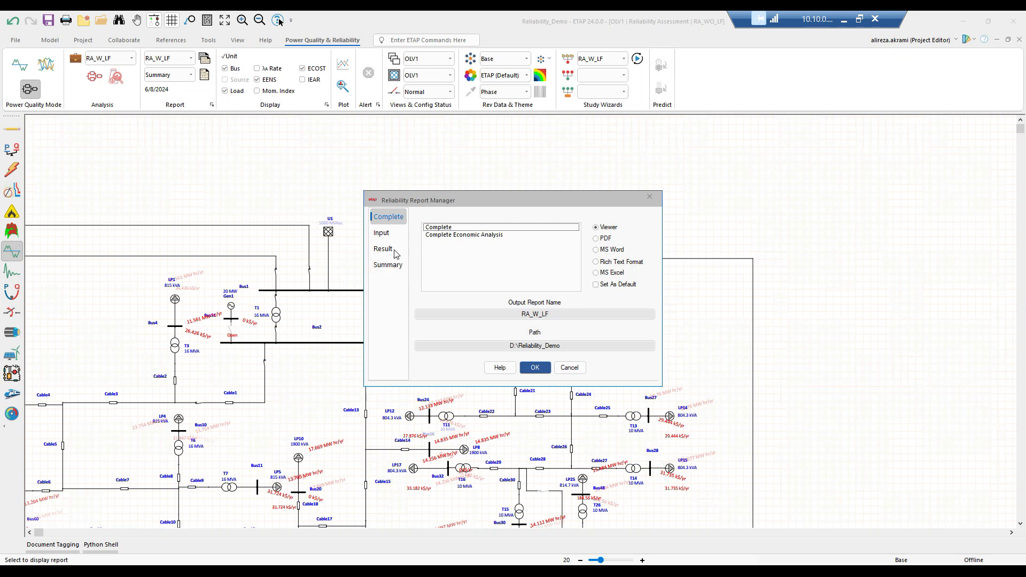
left_click(396, 251)
left_click(464, 265)
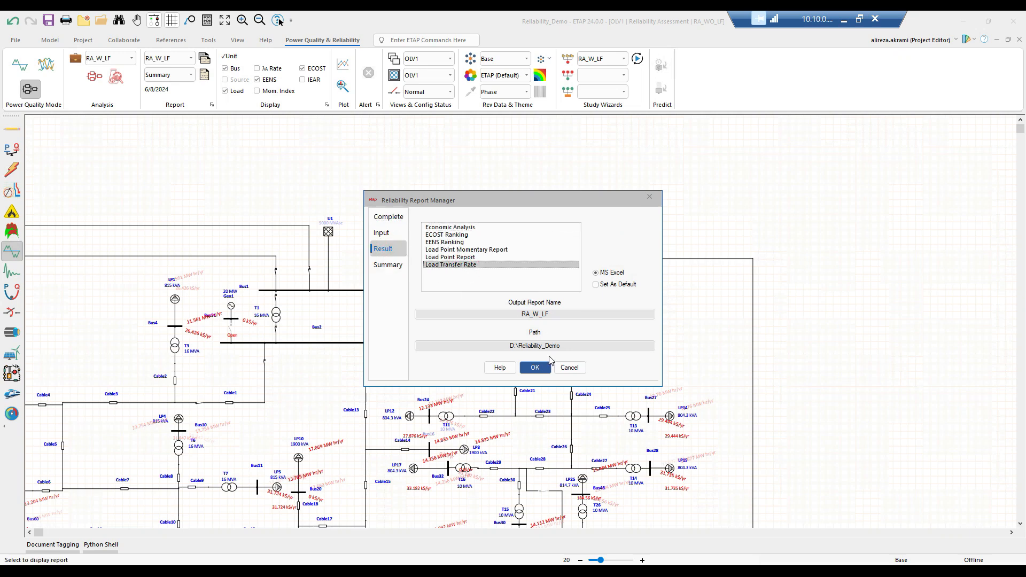
left_click(535, 368)
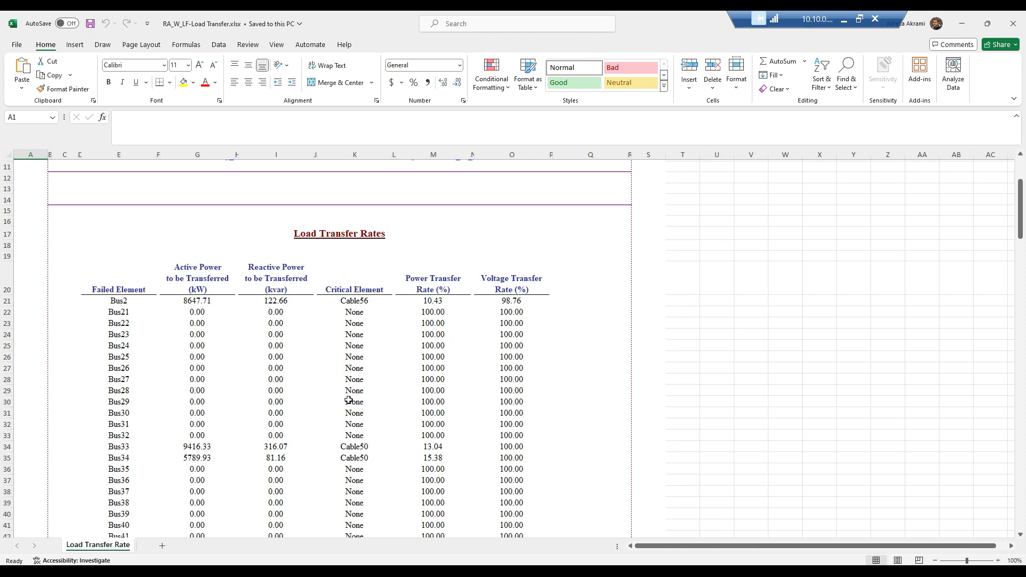
Step: Examine the critical element and transfer rates for failed element Bus54 and close the load transfer workbook
scroll(349, 401, "down", 6)
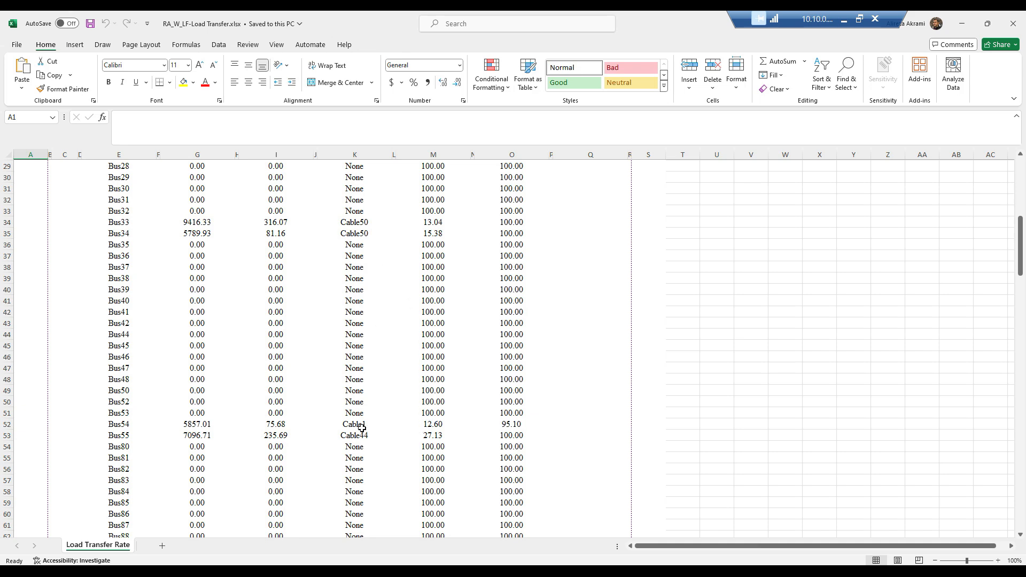
left_click(361, 427)
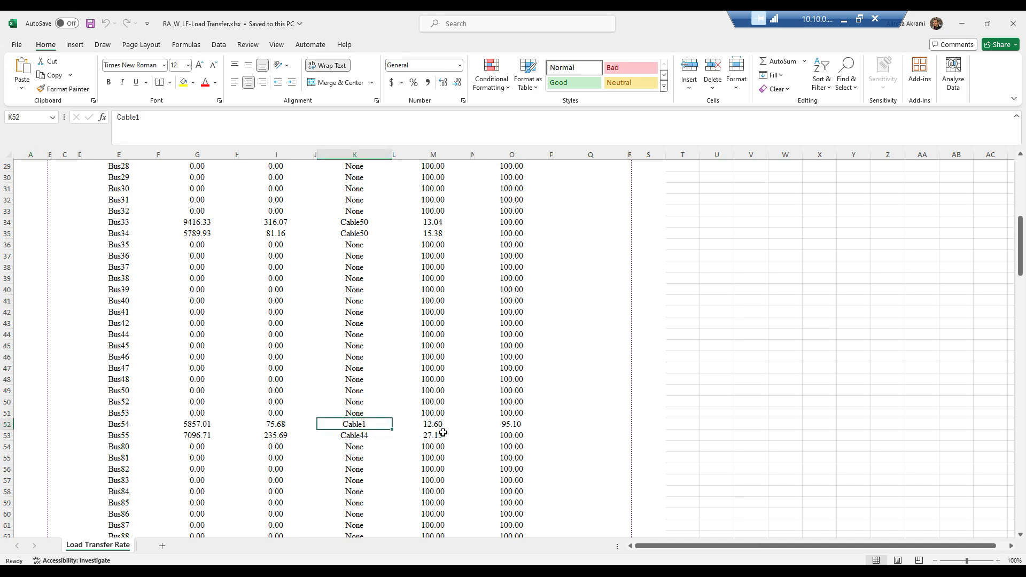
scroll(361, 426, "up", 1)
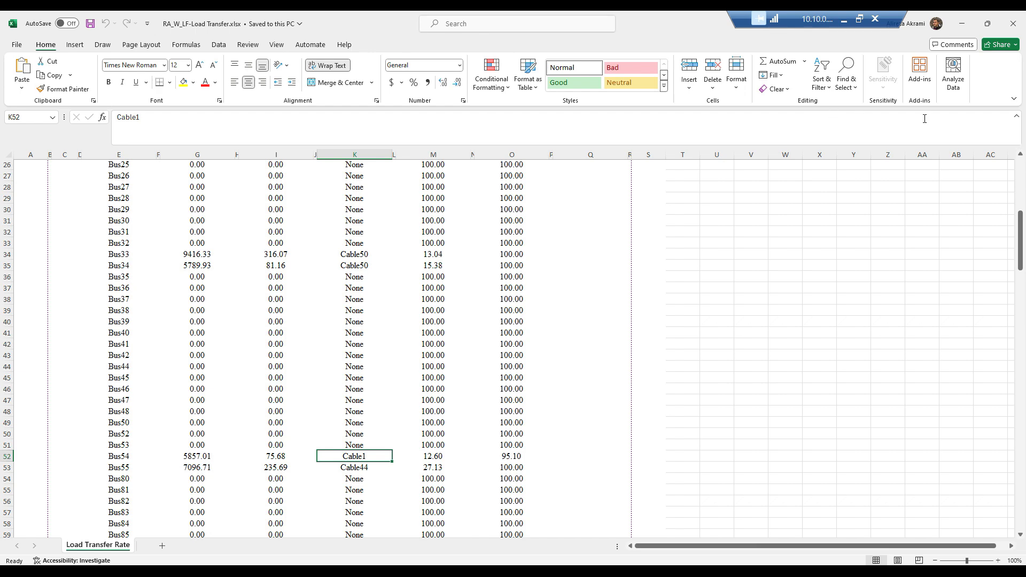
left_click(1015, 28)
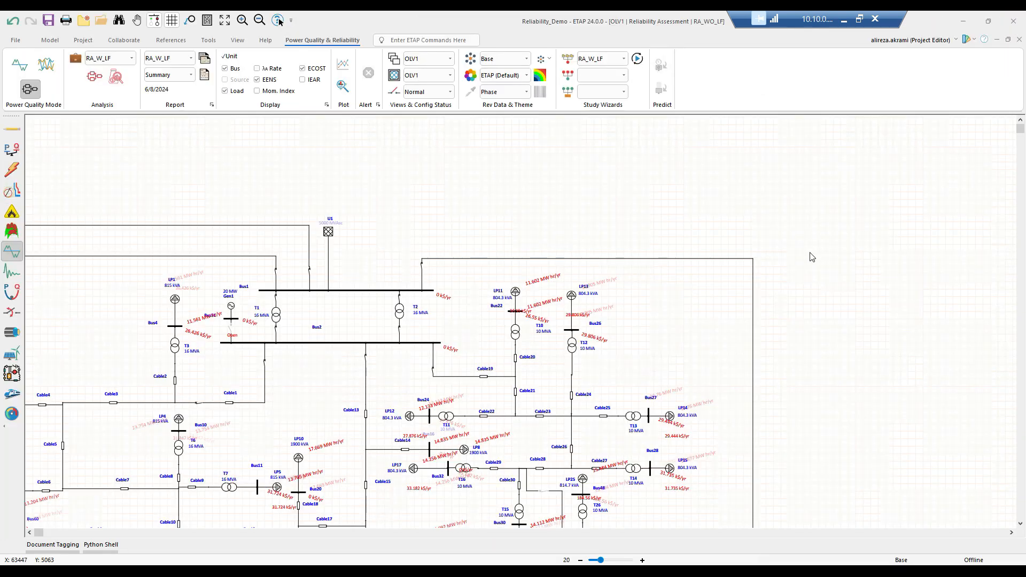